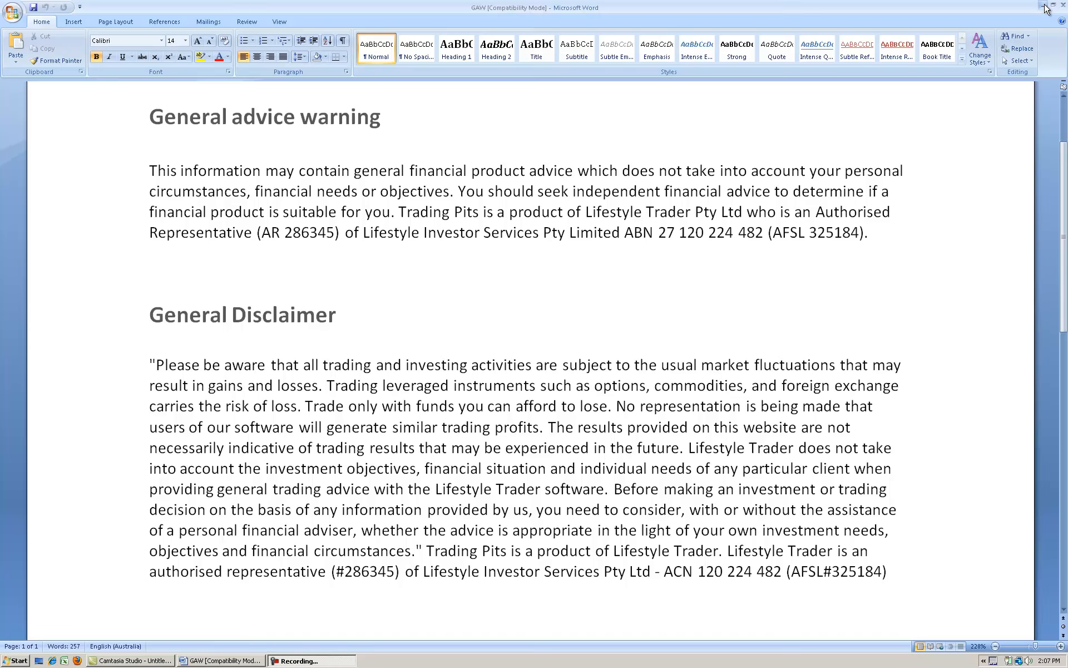
Launch Trader Workstation 4.0 from the desktop, log in with the account user name and password, and dismiss the startup tip.
click(1043, 5)
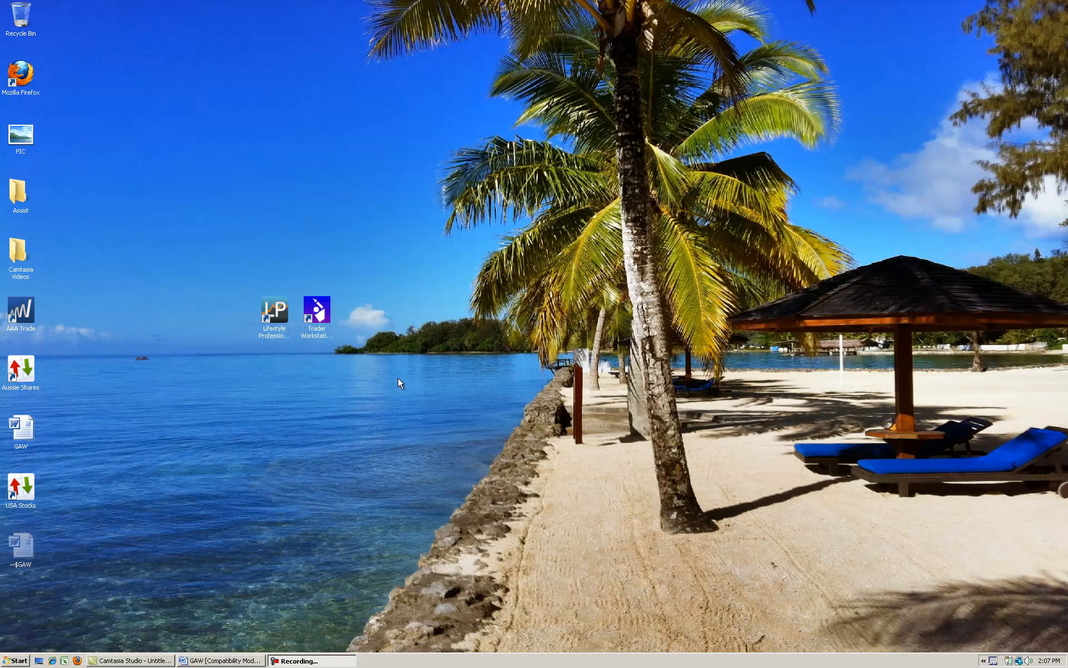
click(322, 314)
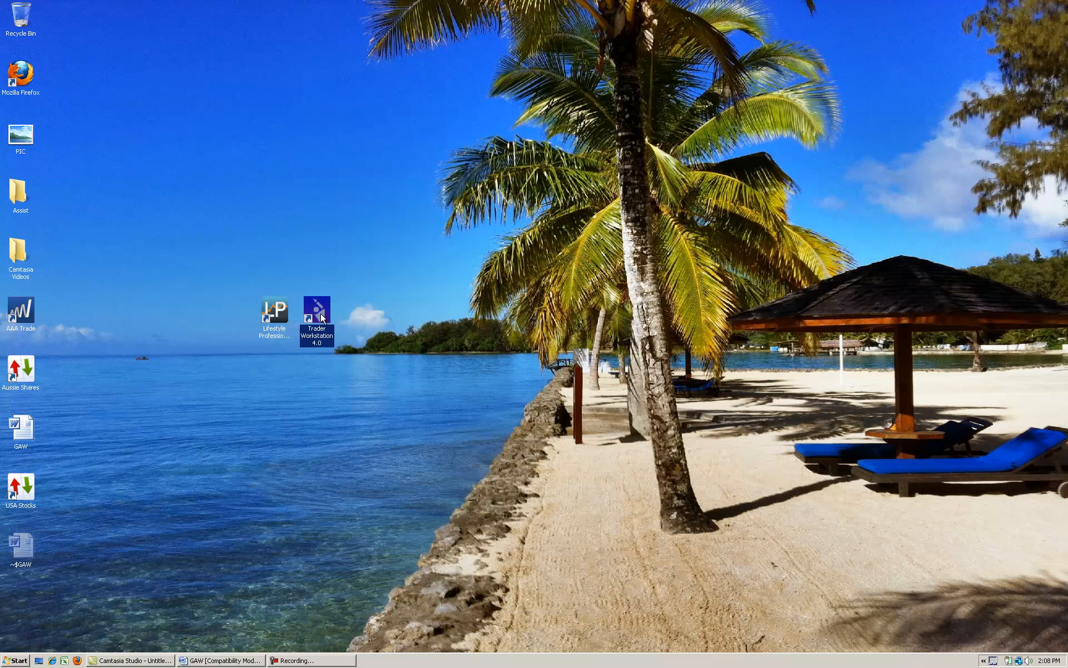
double_click(321, 315)
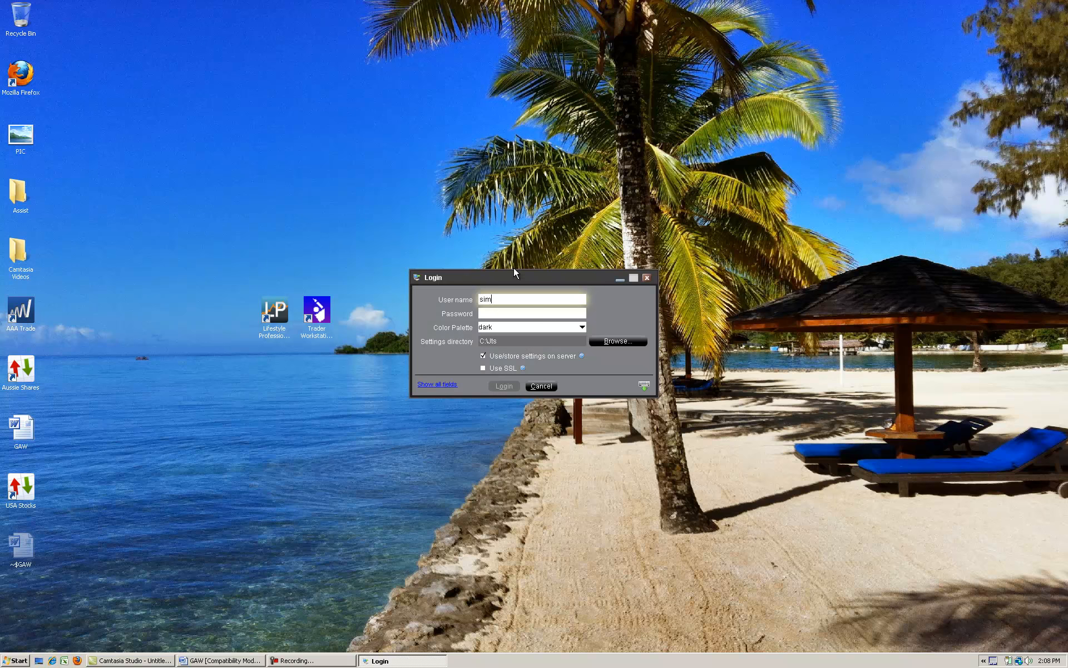
text(5)
key(Tab)
text(••••••••)
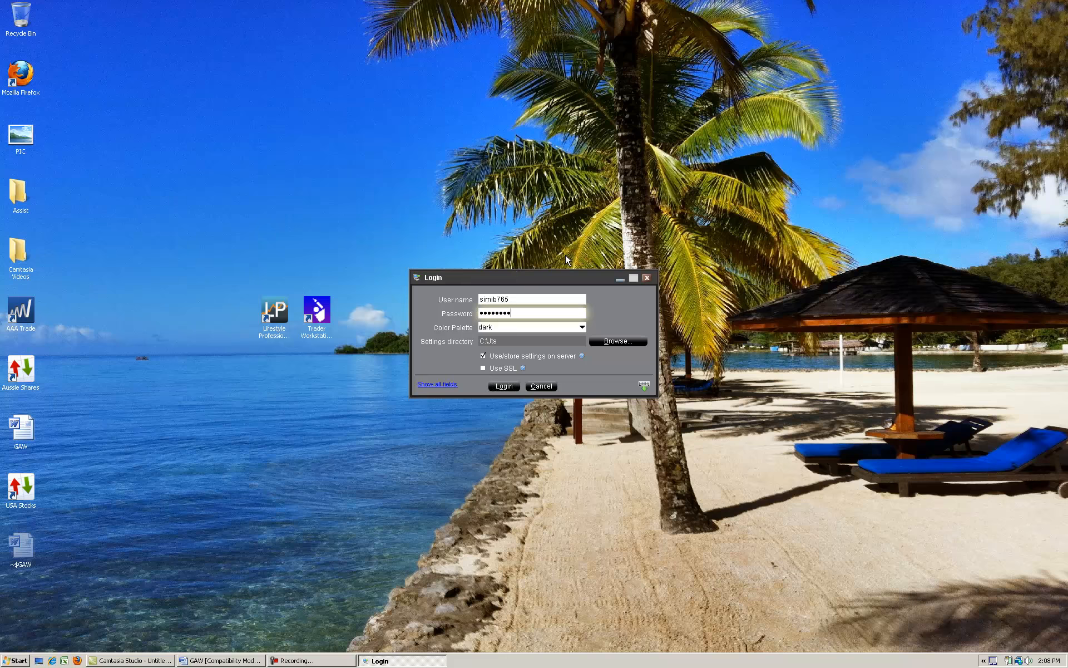
click(505, 387)
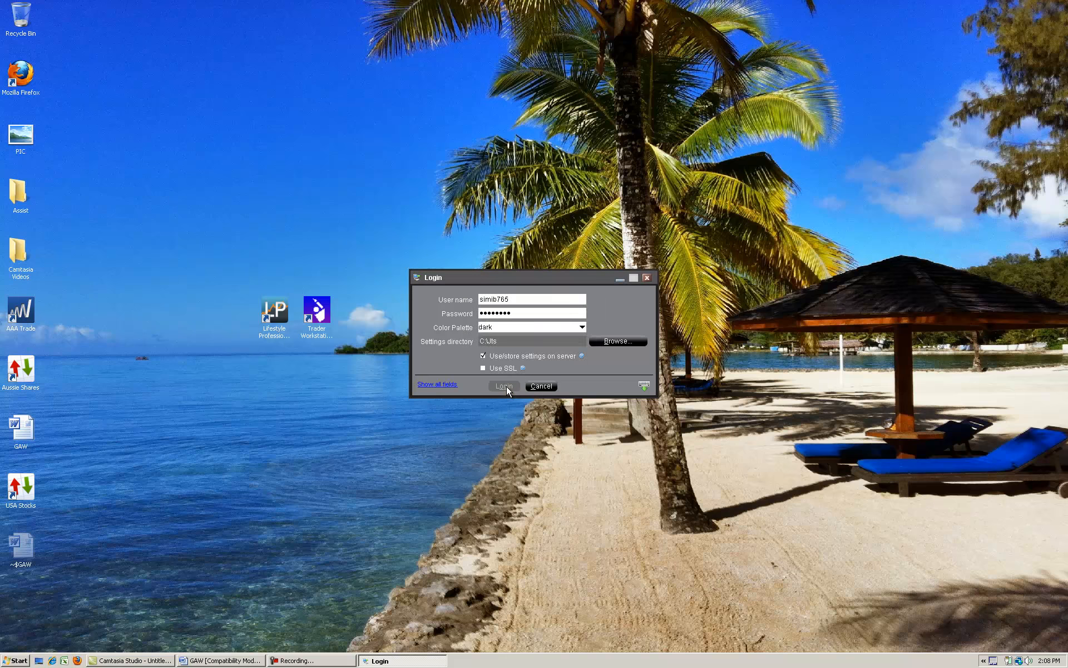
click(412, 662)
click(412, 662)
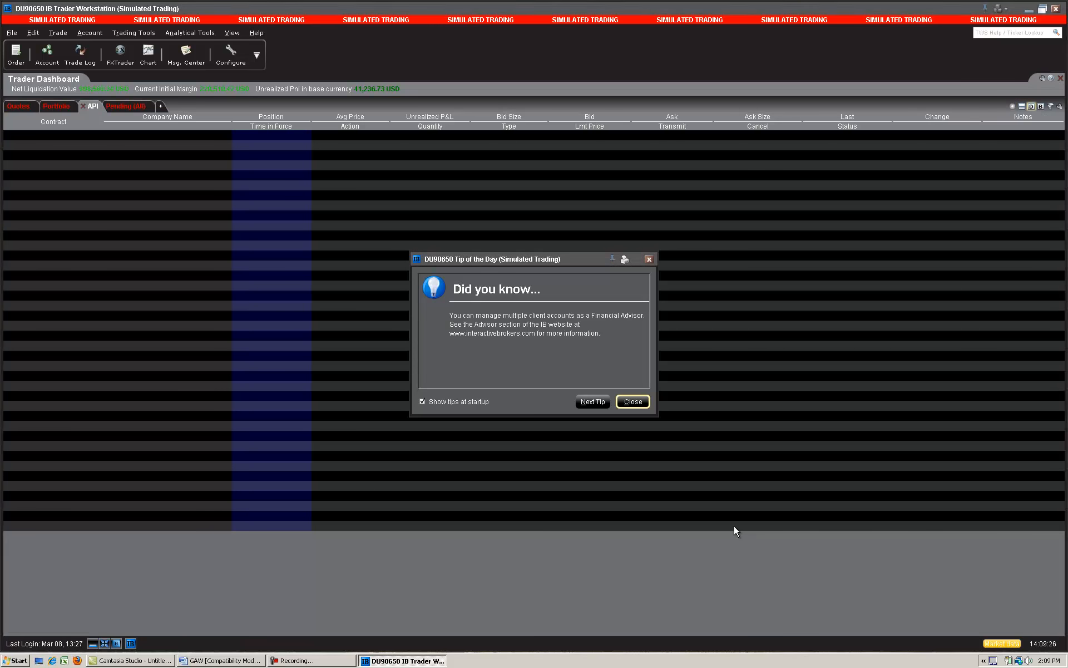
click(639, 408)
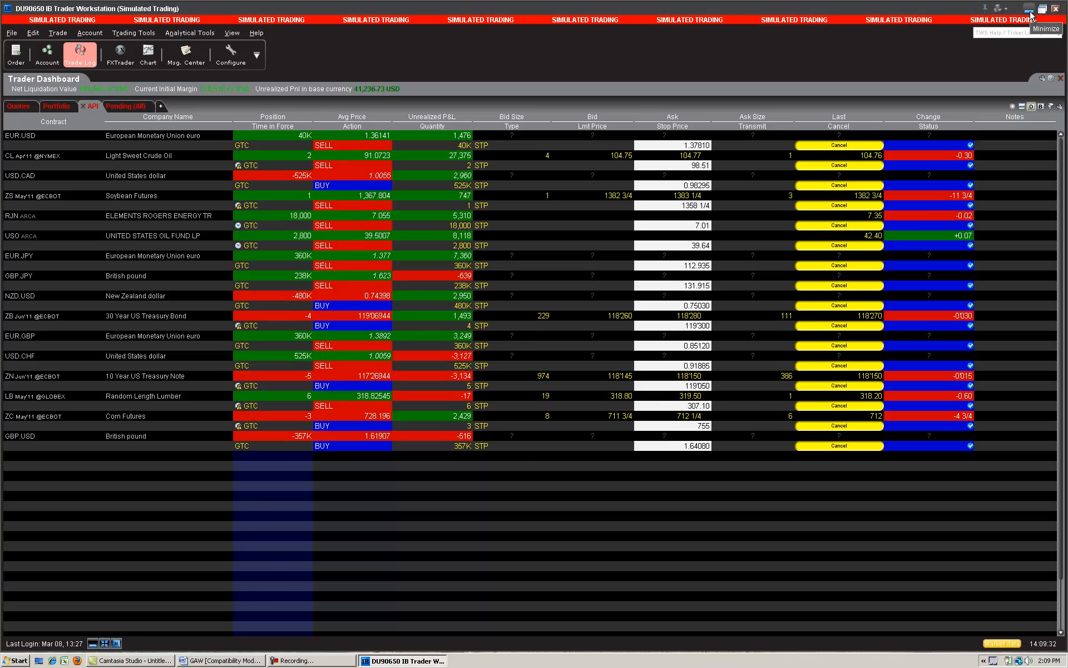
Minimize Trader Workstation, launch Lifestyle Professional from the desktop, and accept its disclaimer.
click(1029, 10)
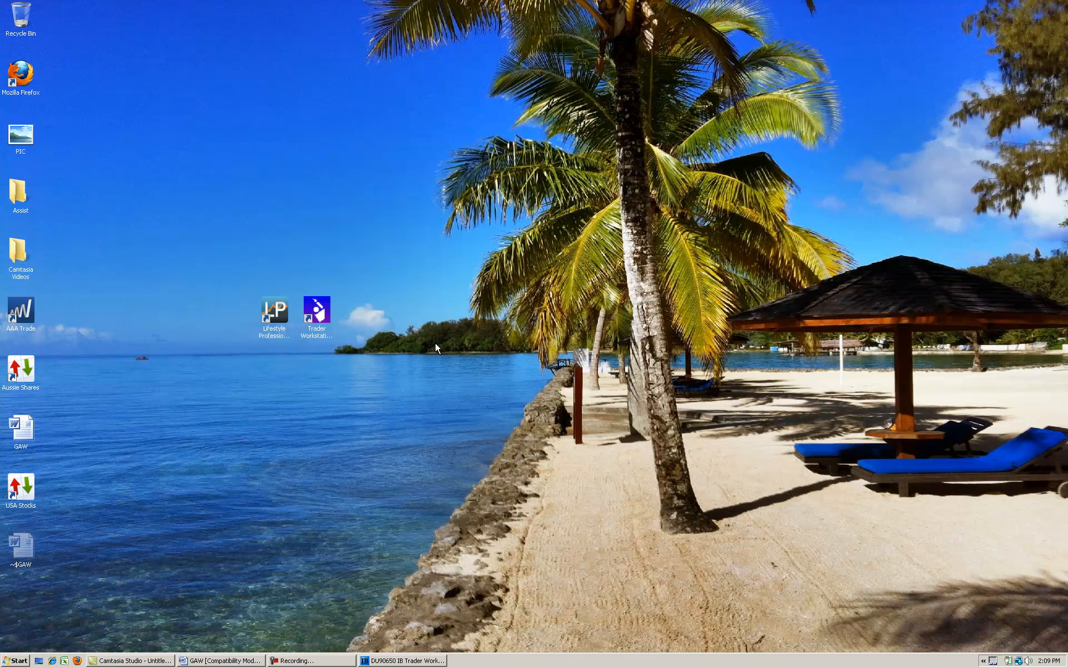
double_click(272, 314)
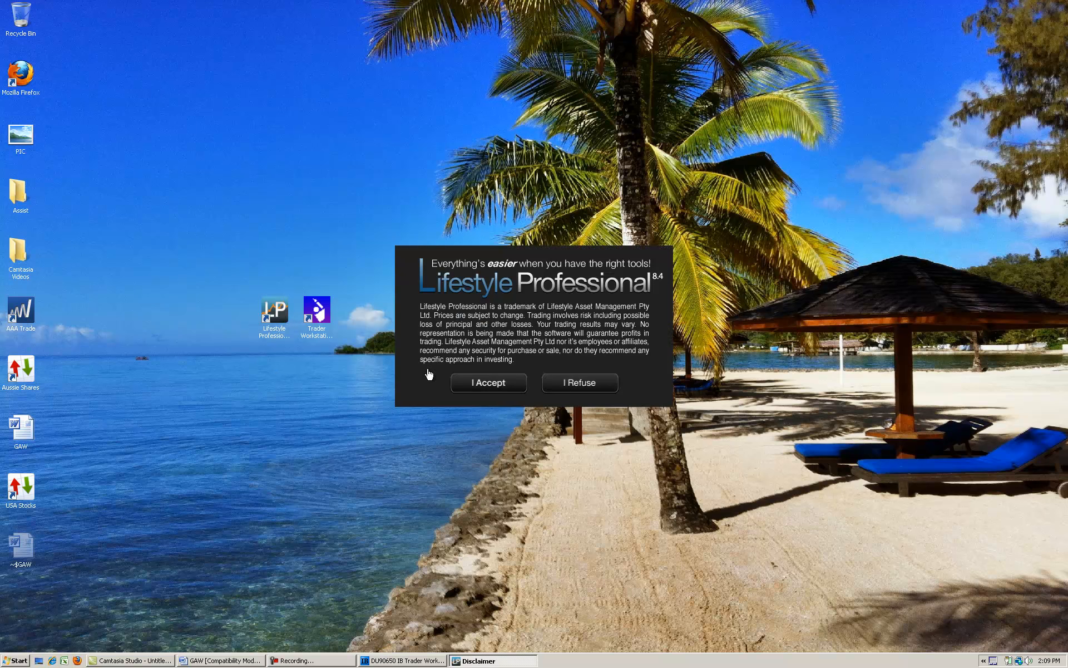
click(483, 385)
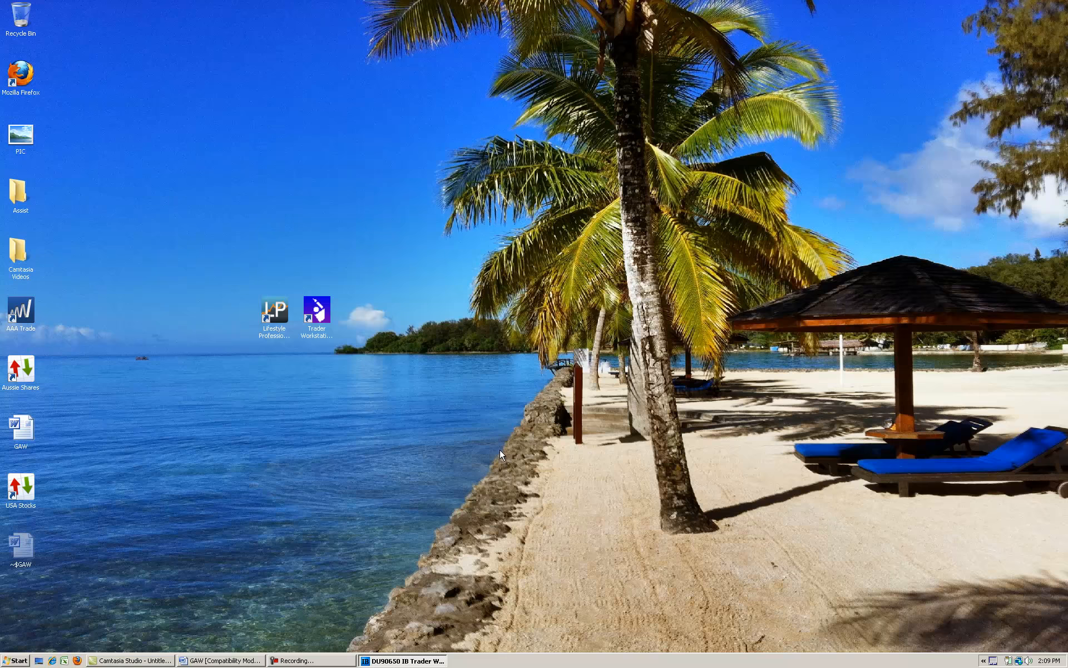
click(317, 661)
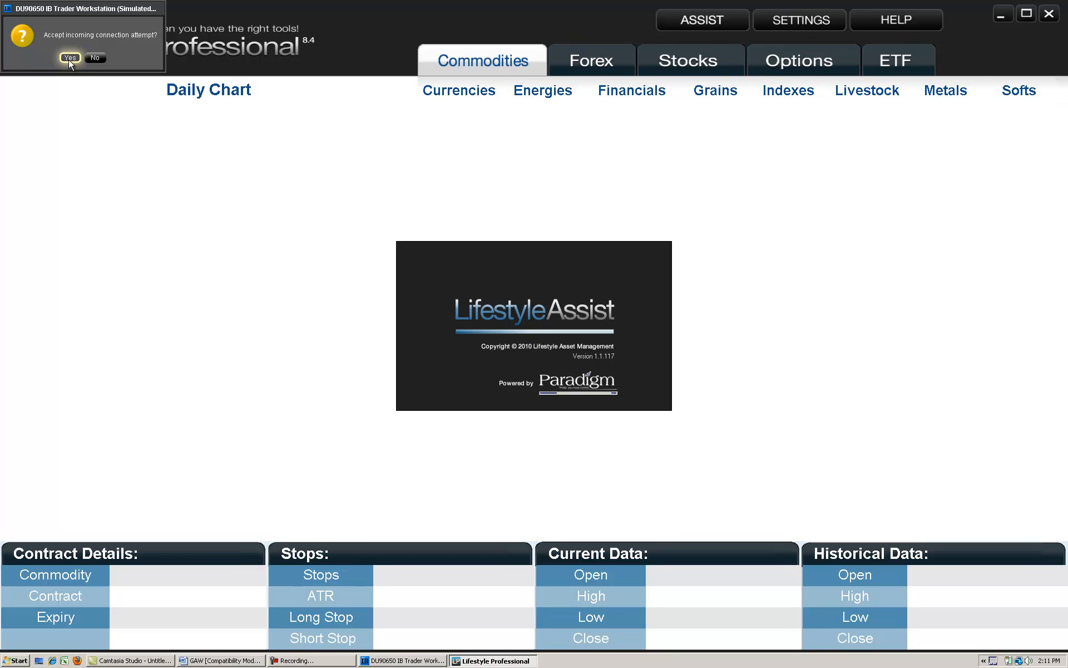
Accept the incoming connection attempt in Trader Workstation, then switch to Lifestyle Assist and maximize its window.
click(69, 58)
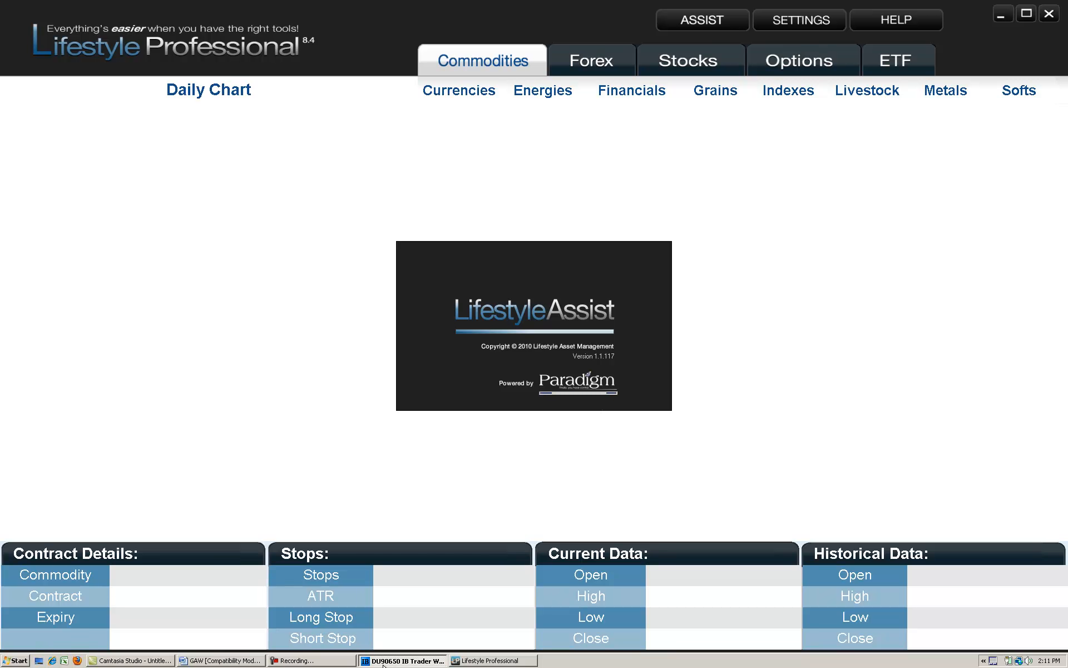
click(383, 662)
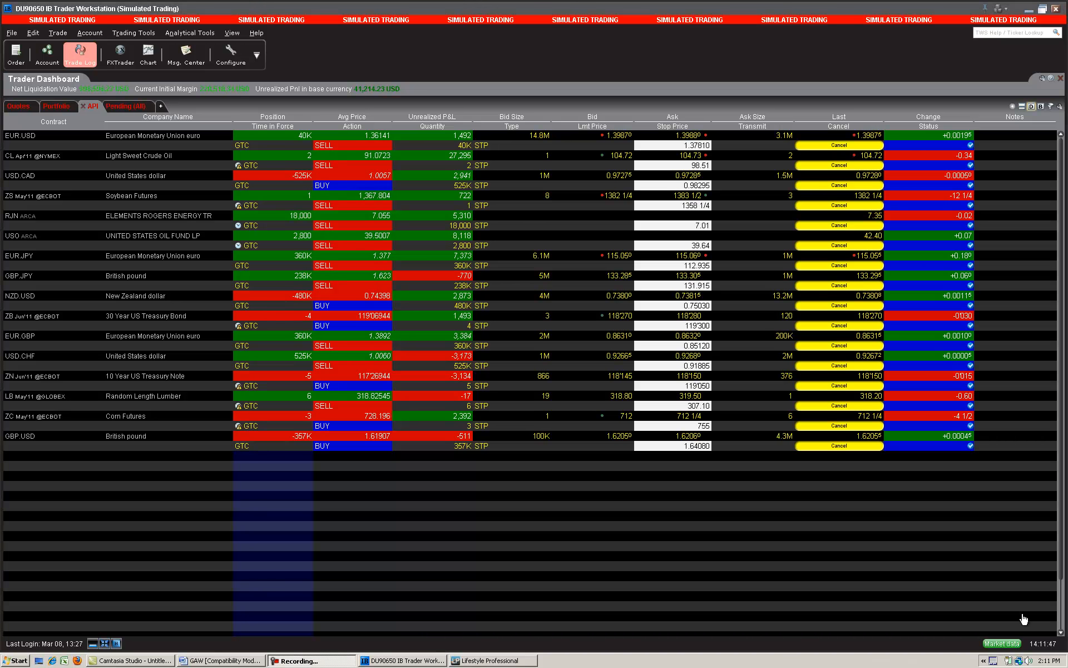
click(606, 662)
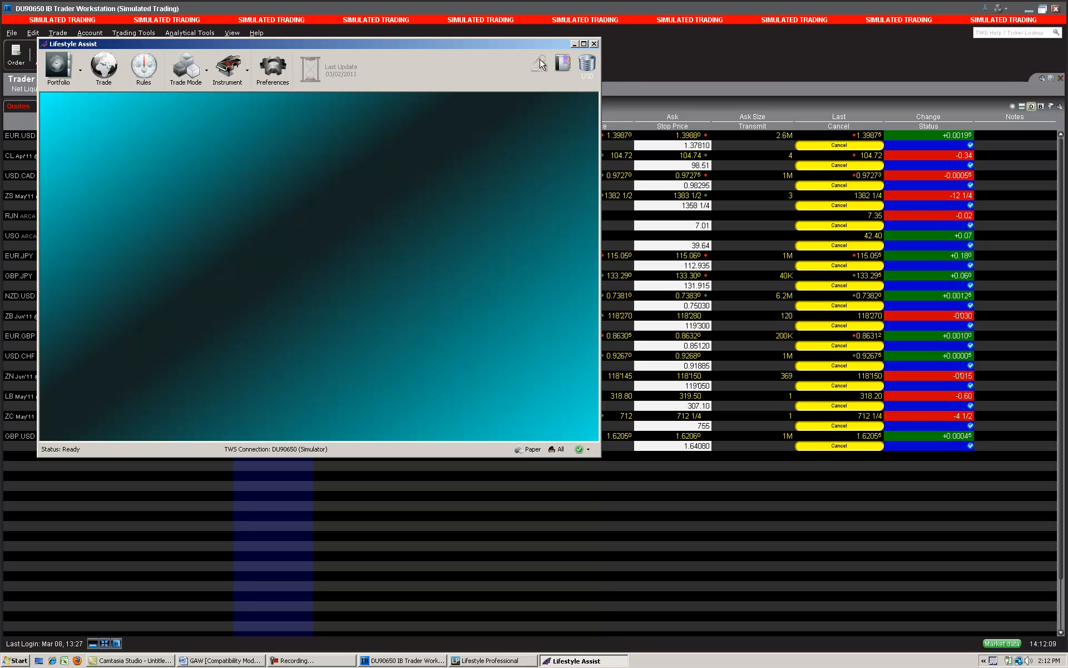
click(584, 44)
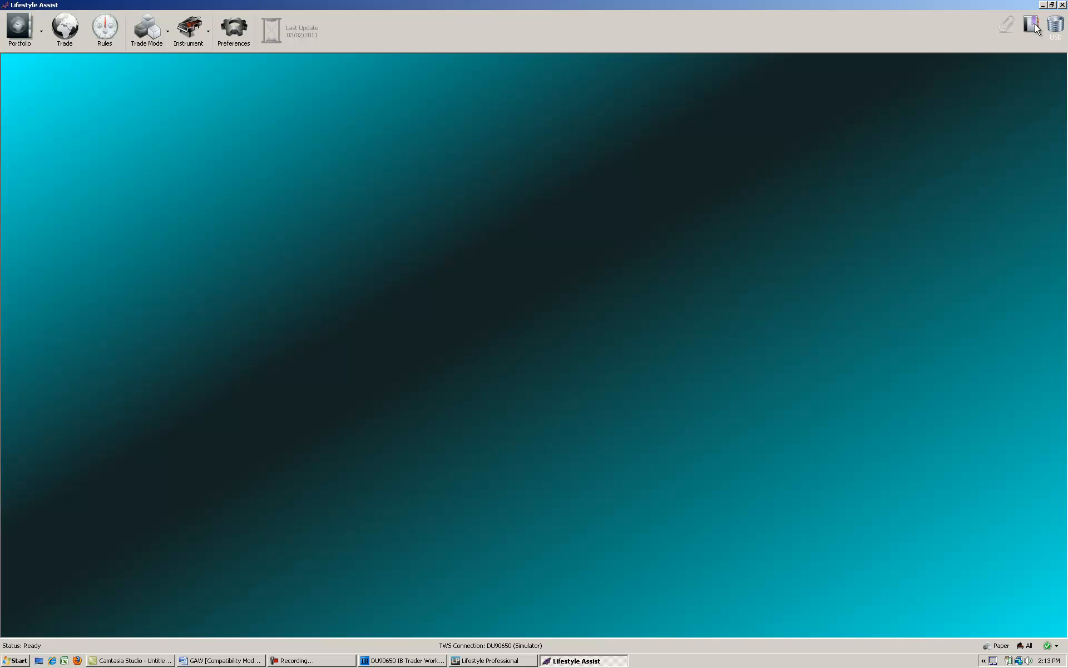
View the instrument types available in Lifestyle Assist.
click(198, 34)
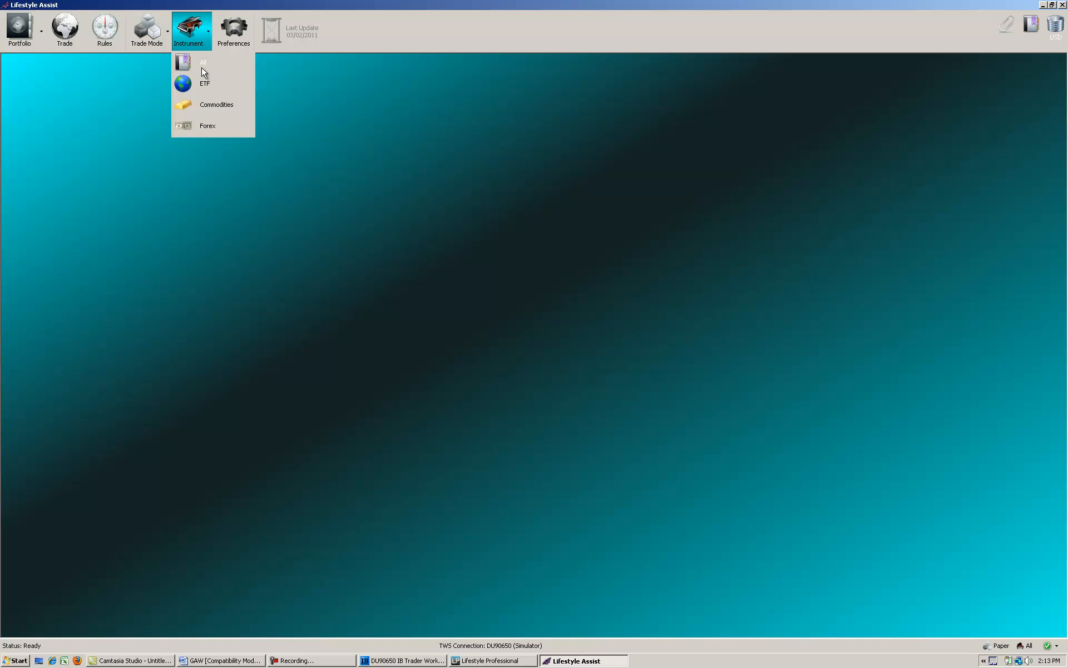
click(957, 51)
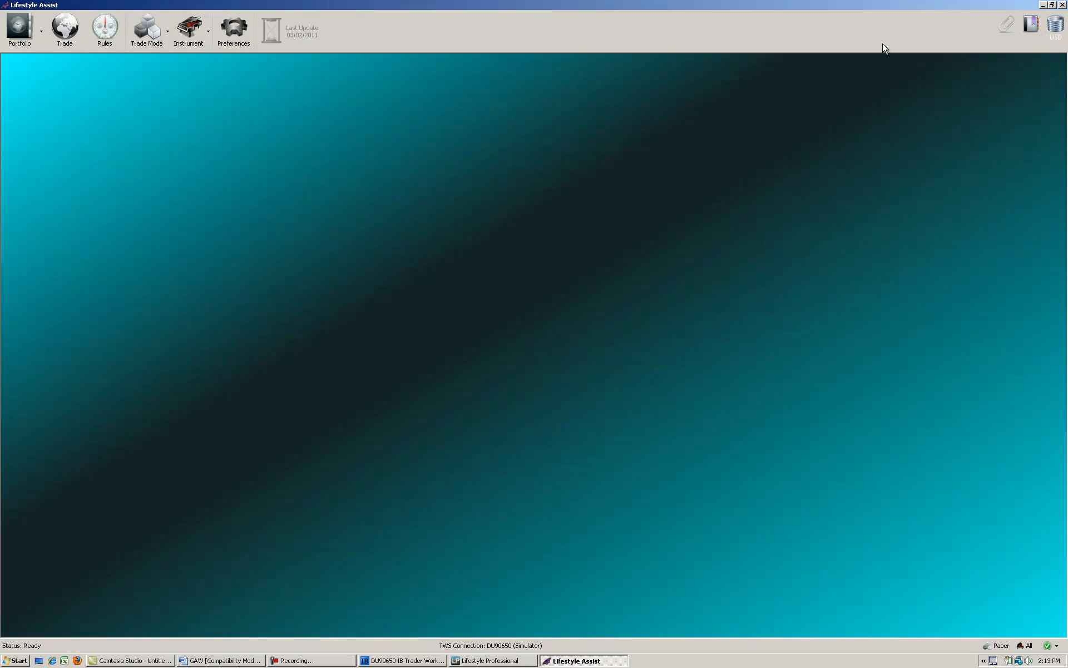
click(201, 28)
Review the Trading and Application preferences, toggling Exit & Adjust Scan off and on, and cancel the dialog.
click(232, 38)
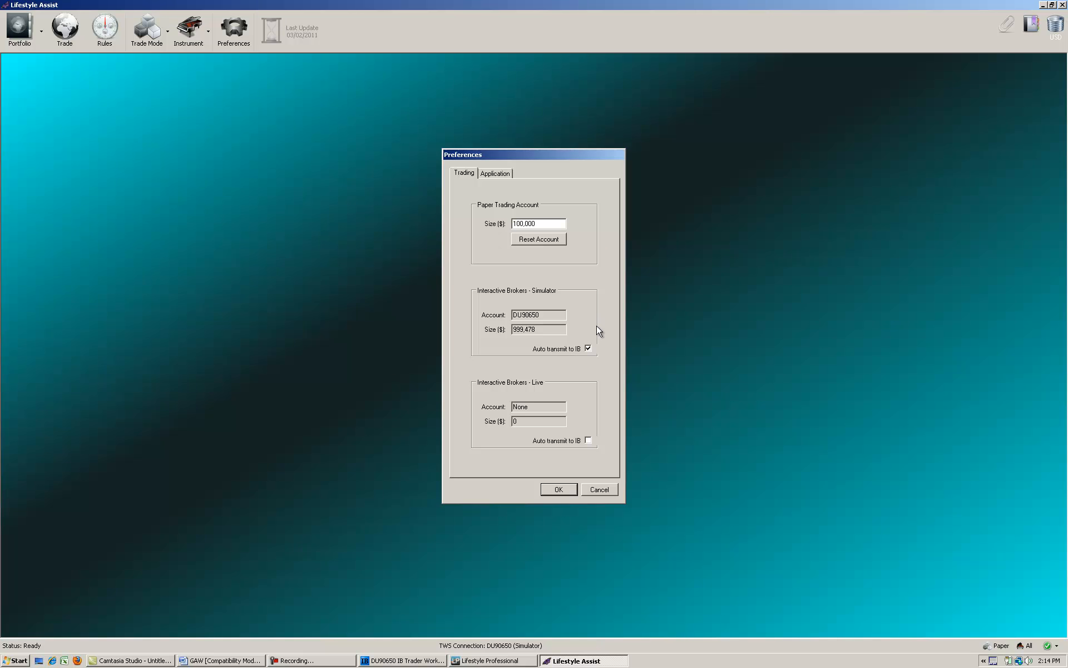
click(493, 175)
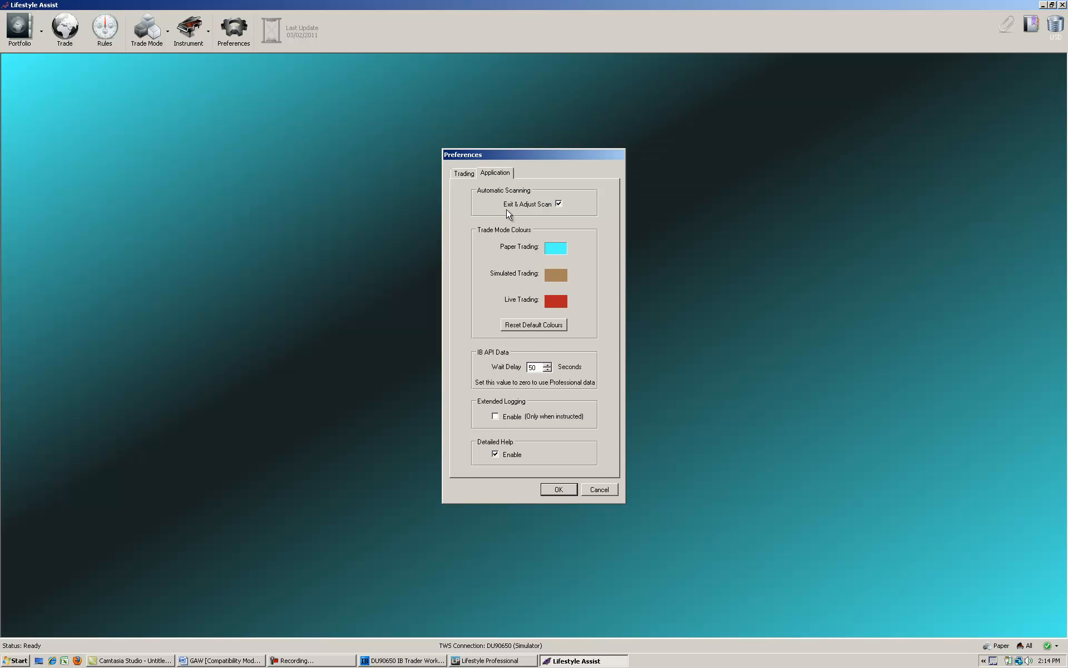
click(558, 204)
click(558, 204)
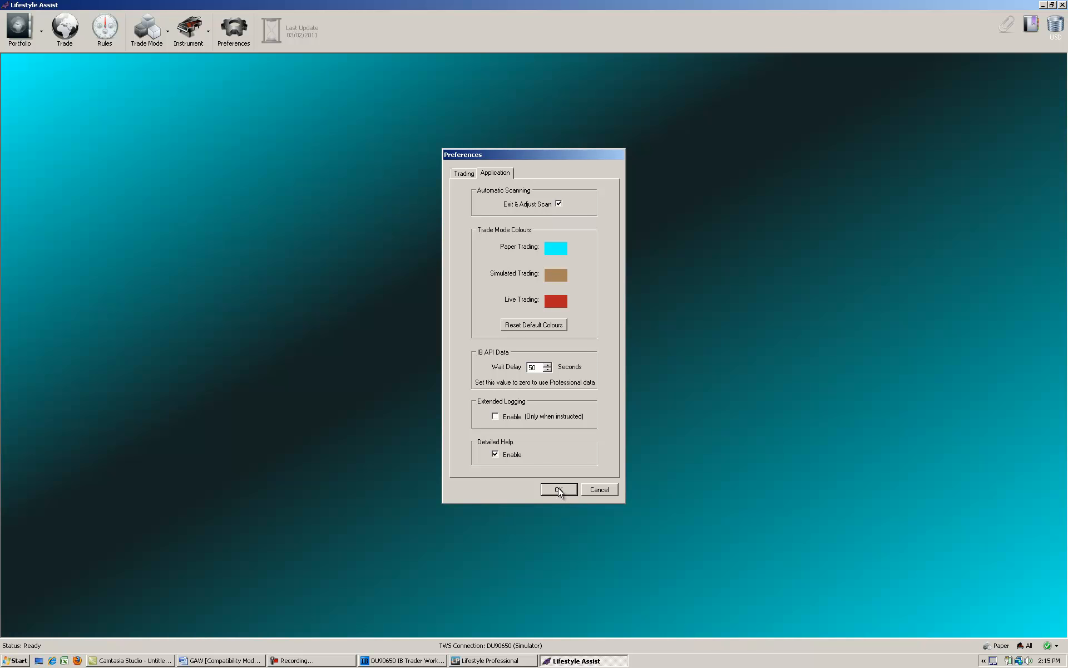
click(594, 490)
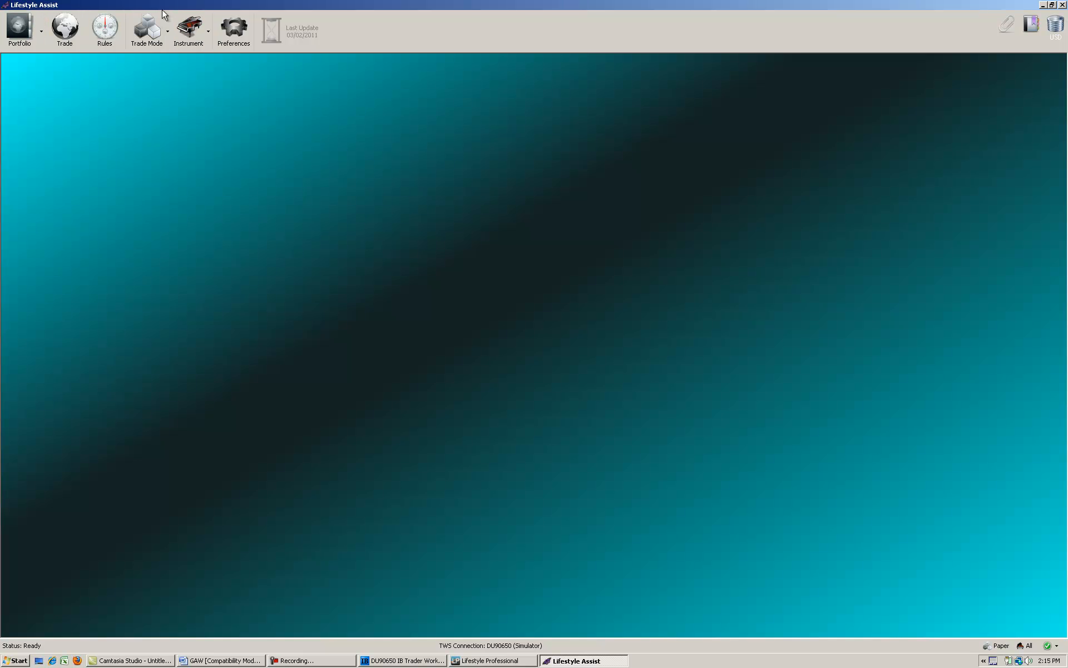
Look over the instrument types and the available trade modes without choosing any.
click(201, 38)
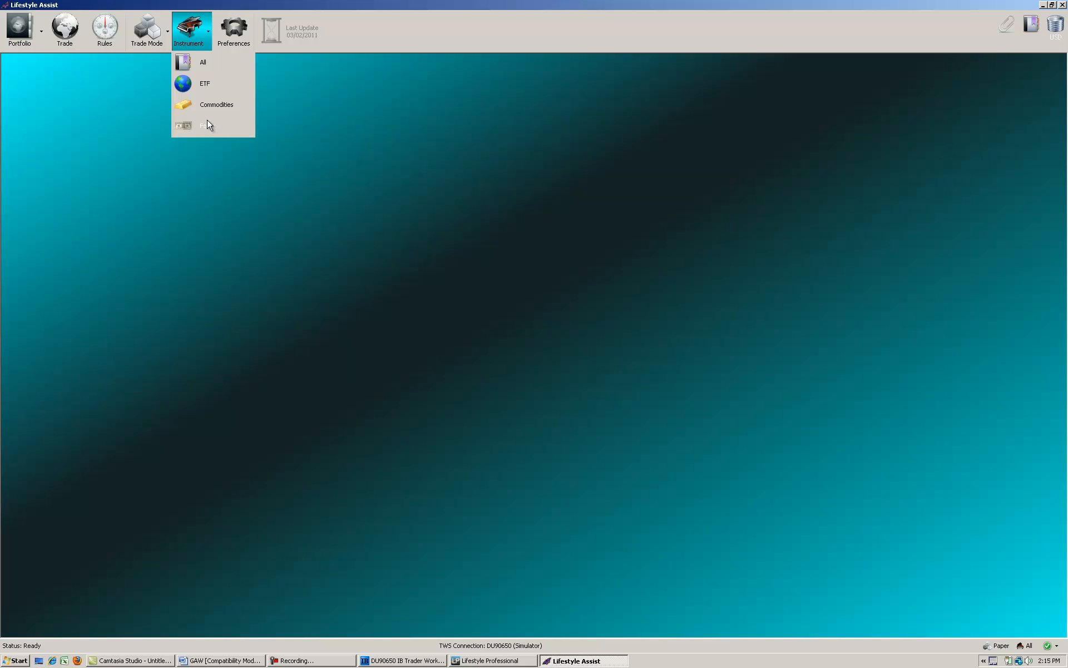
click(158, 45)
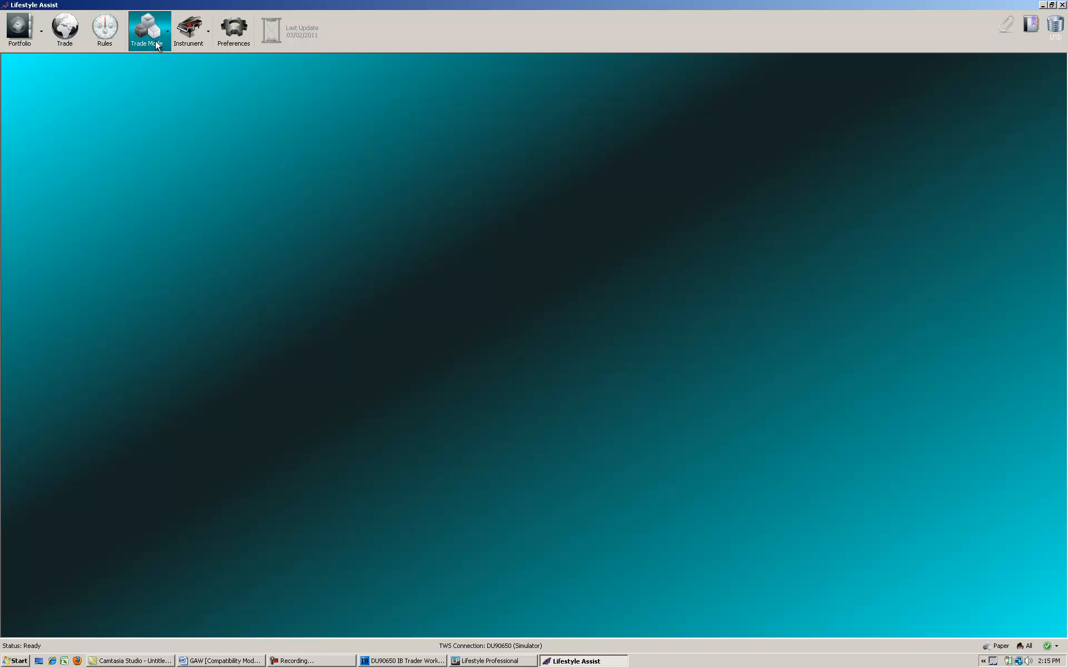
click(158, 45)
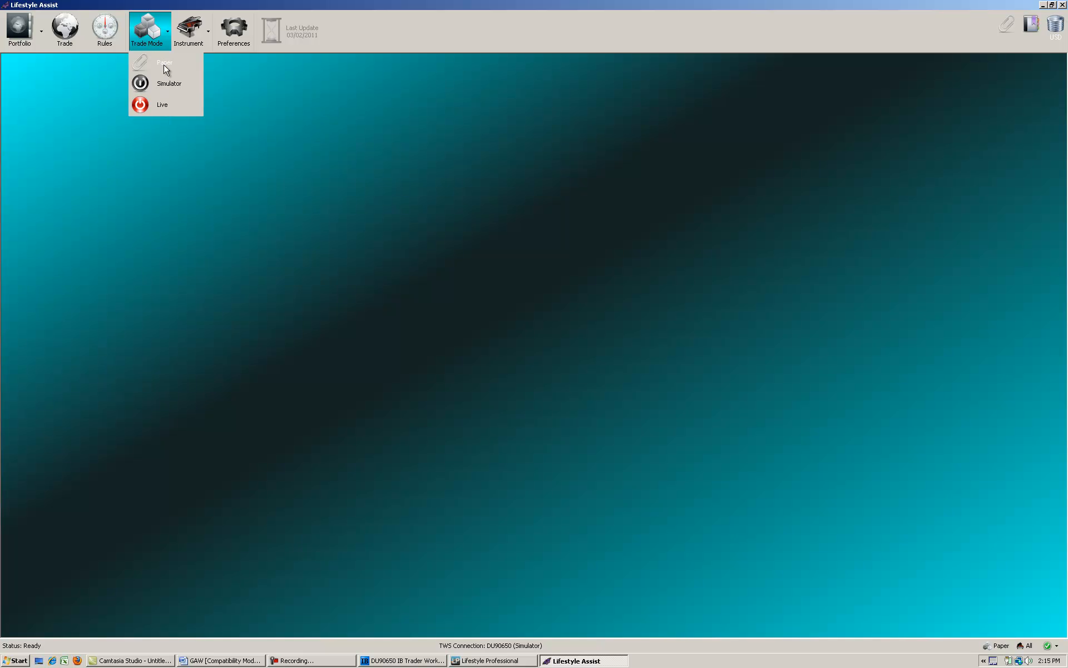
click(248, 69)
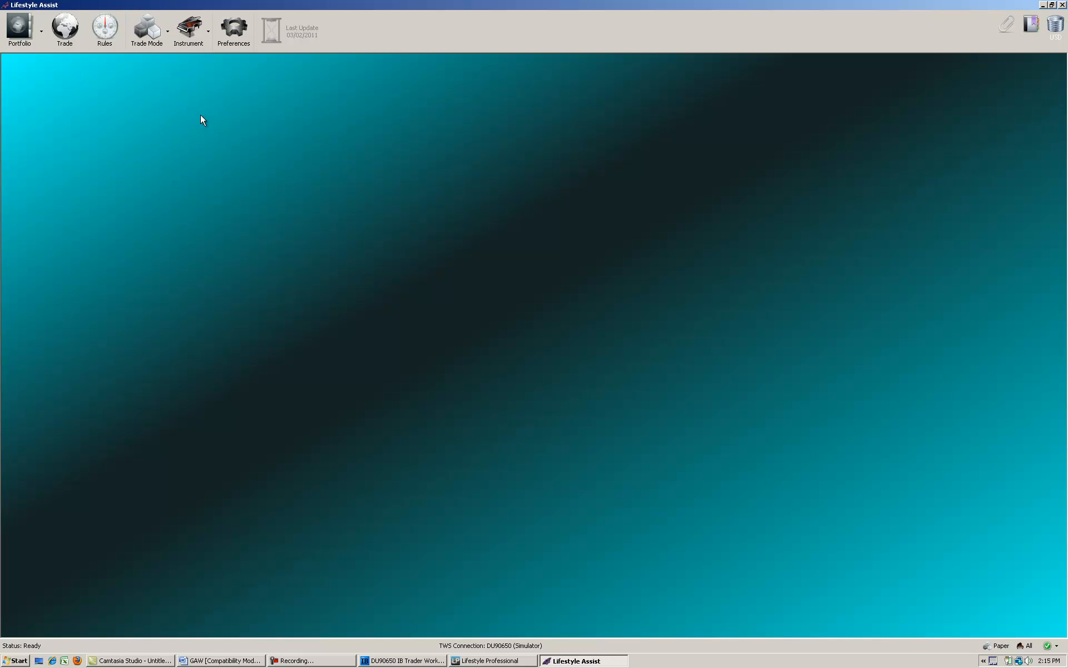
Open the portfolio rules, expand the Commodities, Forex and ETF groups, and display the instrument settings for all commodities.
click(105, 38)
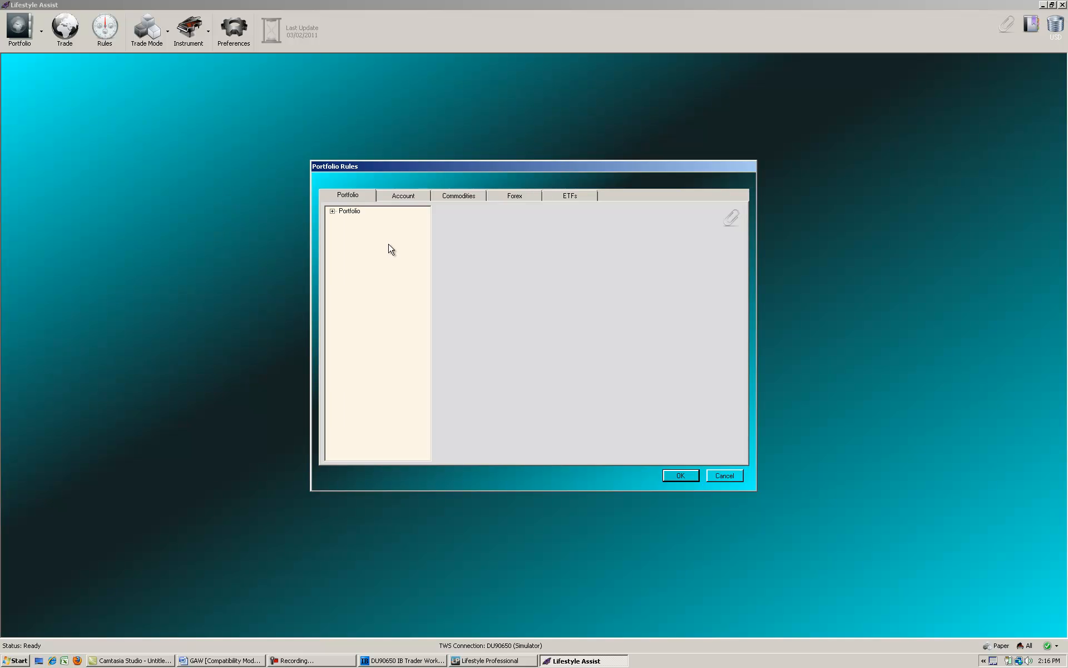
click(332, 211)
click(343, 220)
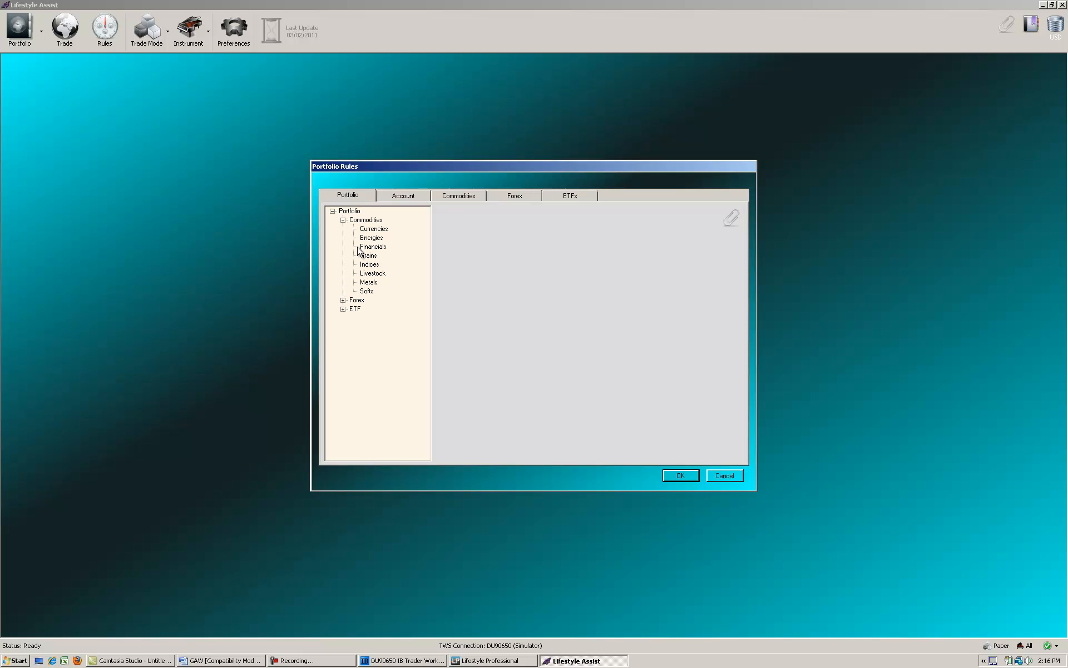
click(344, 300)
click(343, 353)
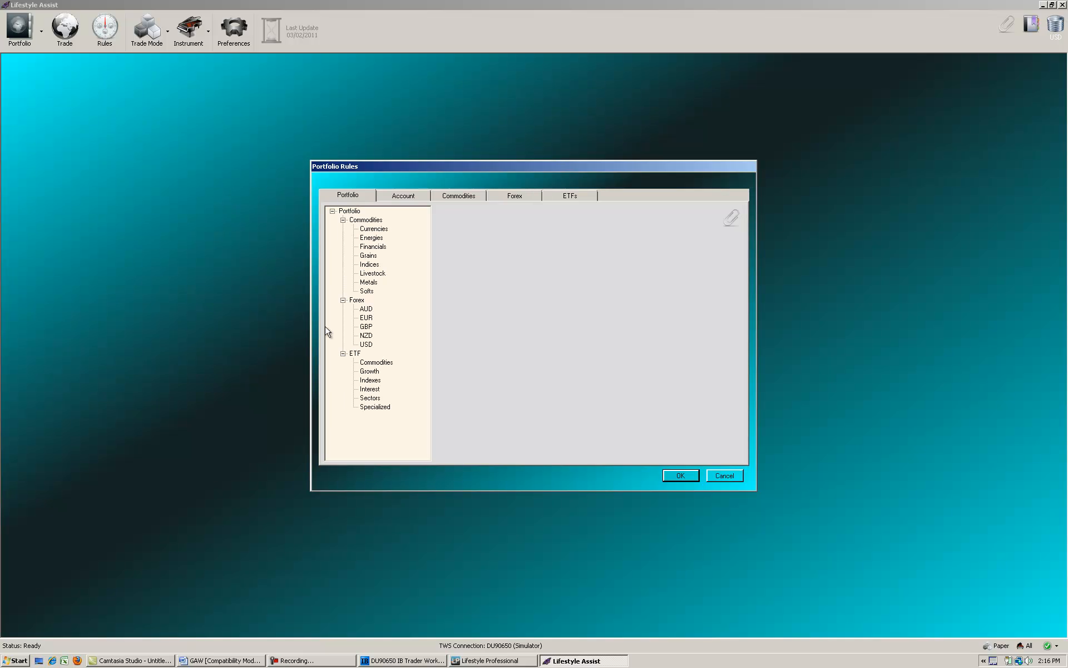
click(365, 222)
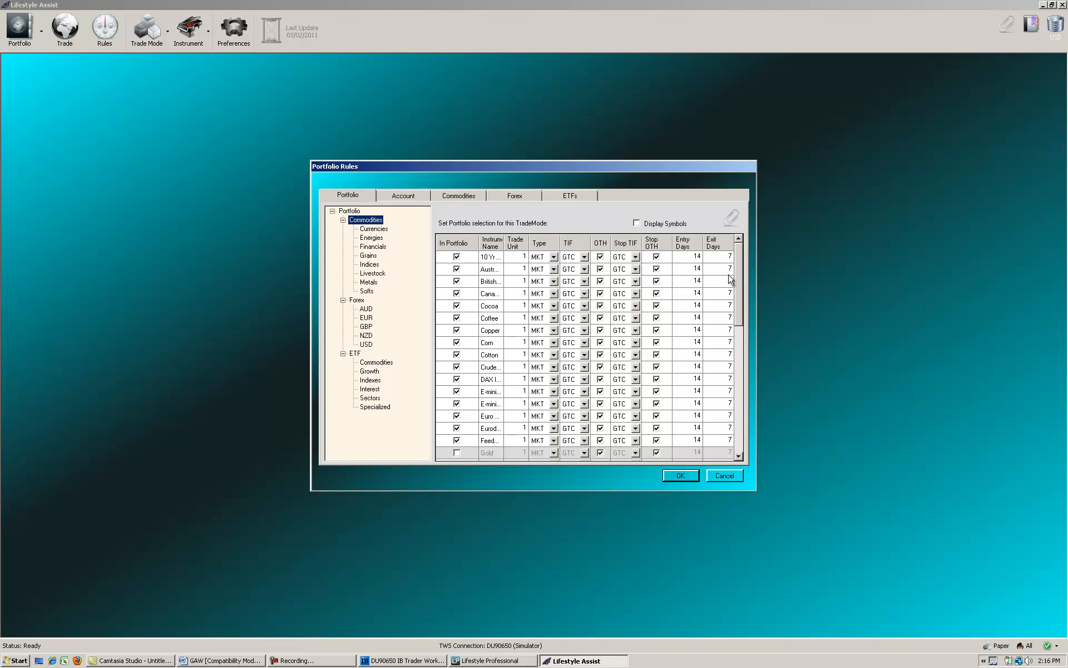
Try deselecting and reselecting the first commodity for the portfolio, and switch the list to symbols and back to instrument names.
mouse_move(741, 256)
mouse_down()
mouse_move(743, 382)
mouse_move(742, 247)
mouse_up()
click(457, 257)
click(456, 257)
scroll(468, 378, down, 2)
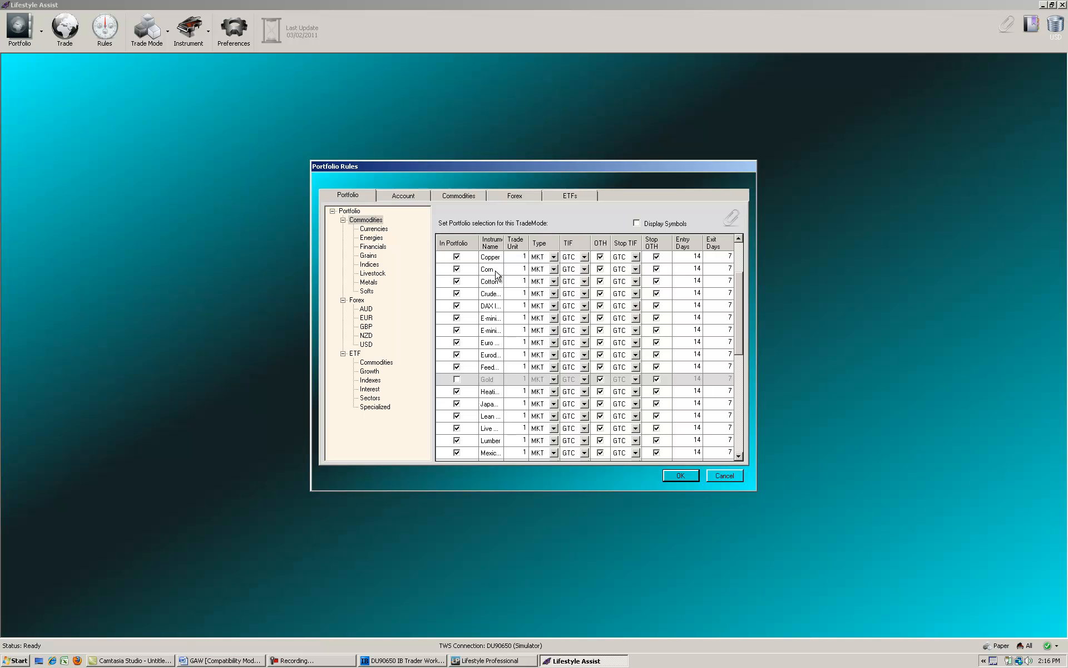
click(636, 223)
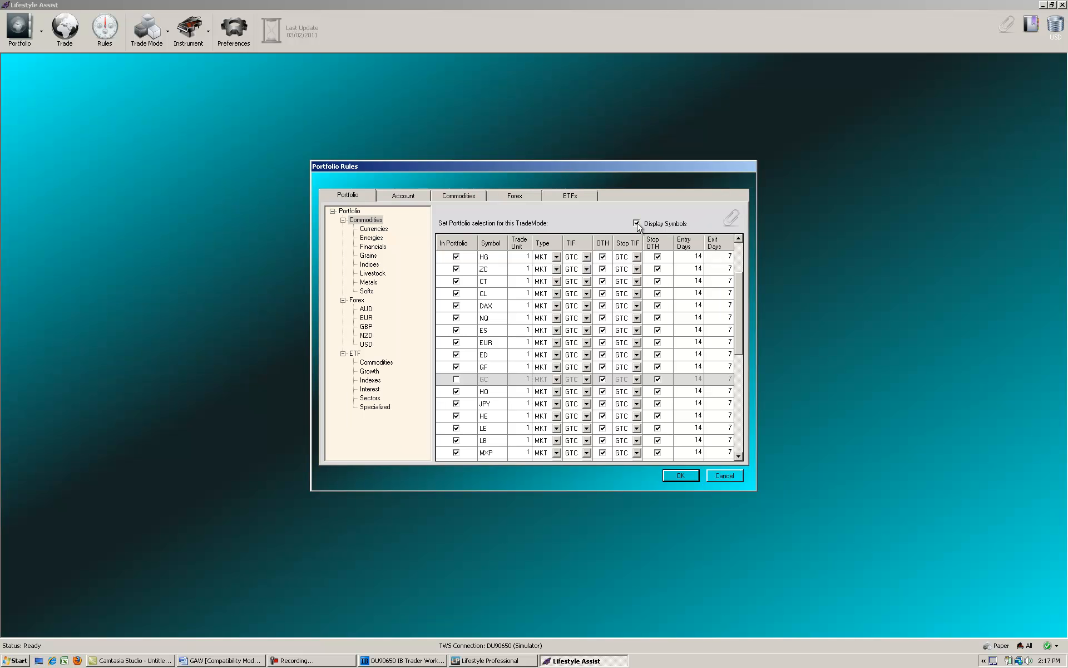
click(637, 224)
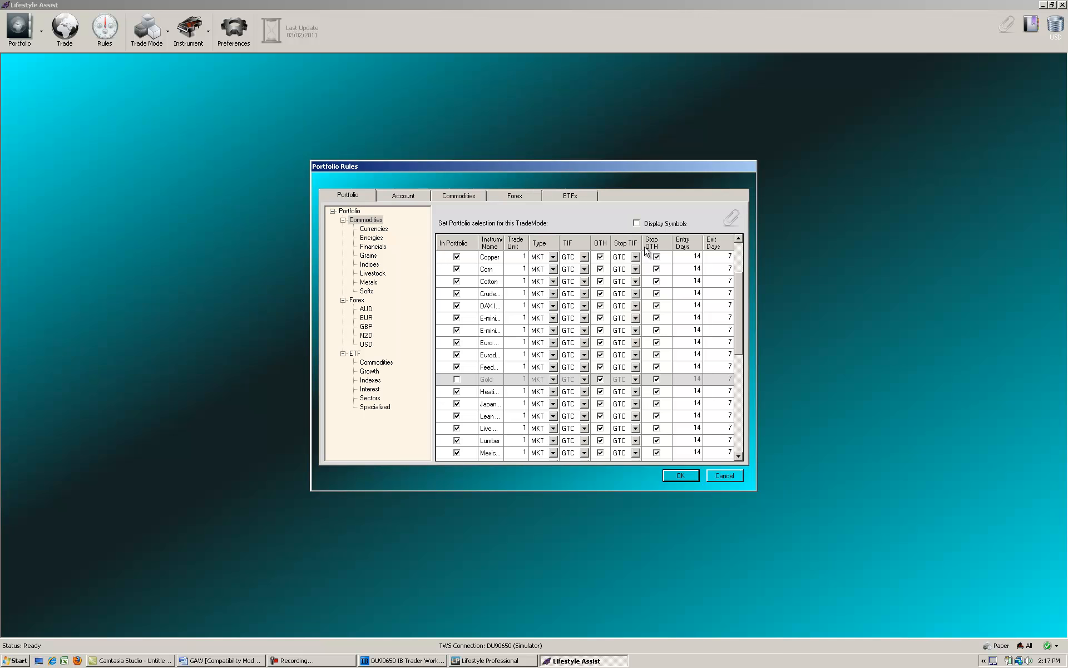
Switch to Lifestyle Professional to view the EUR/USD daily forex chart, then return to the portfolio rules in Lifestyle Assist.
click(497, 660)
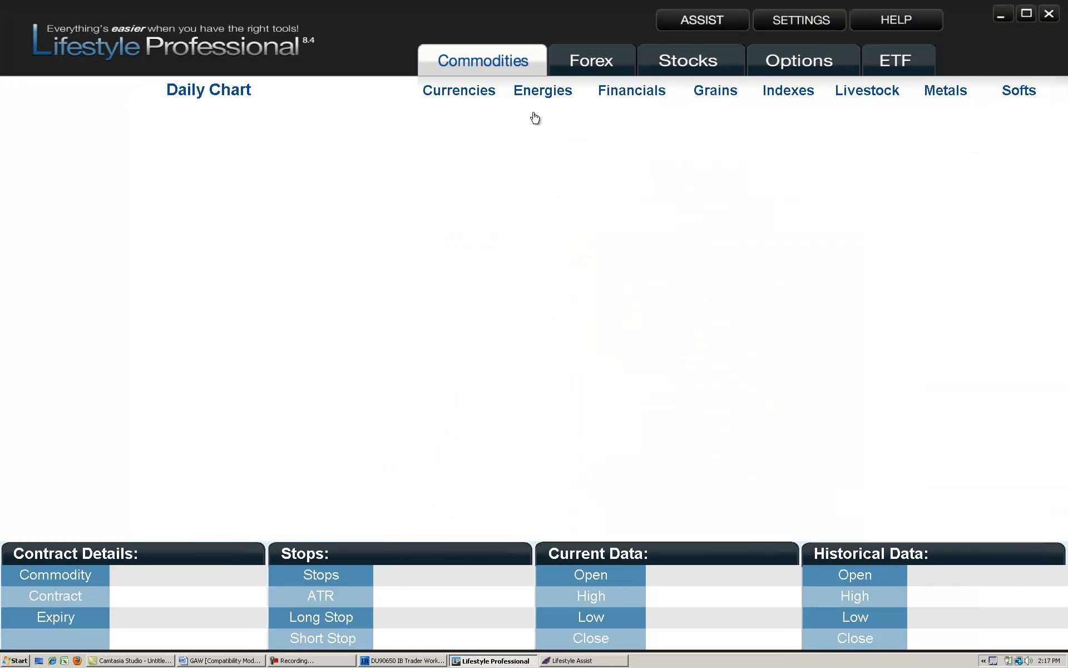
click(581, 75)
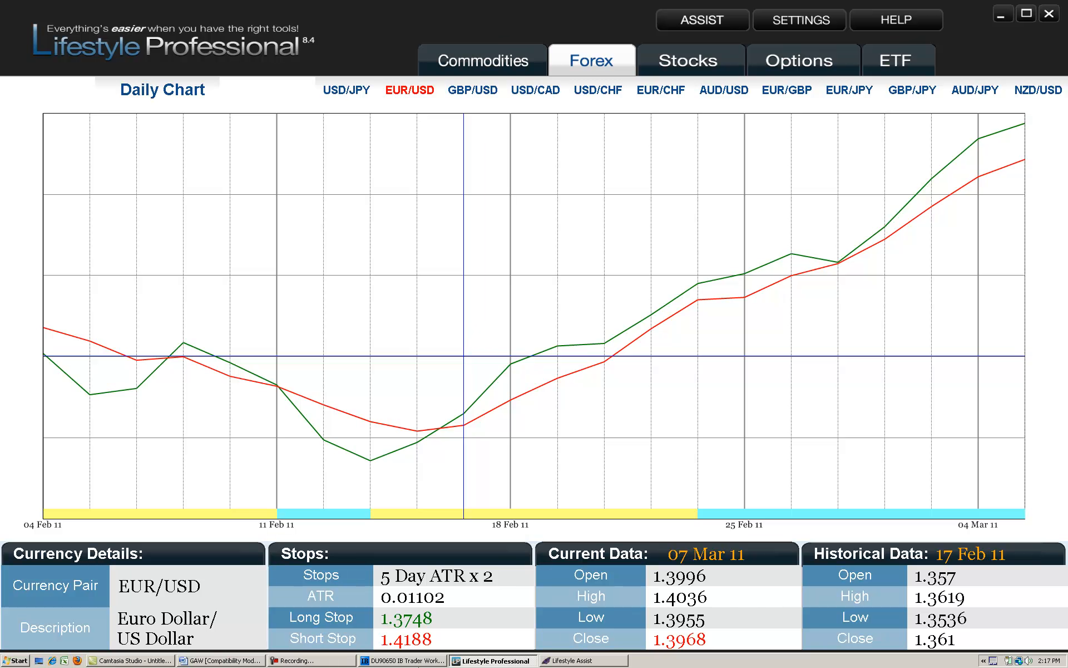
click(575, 661)
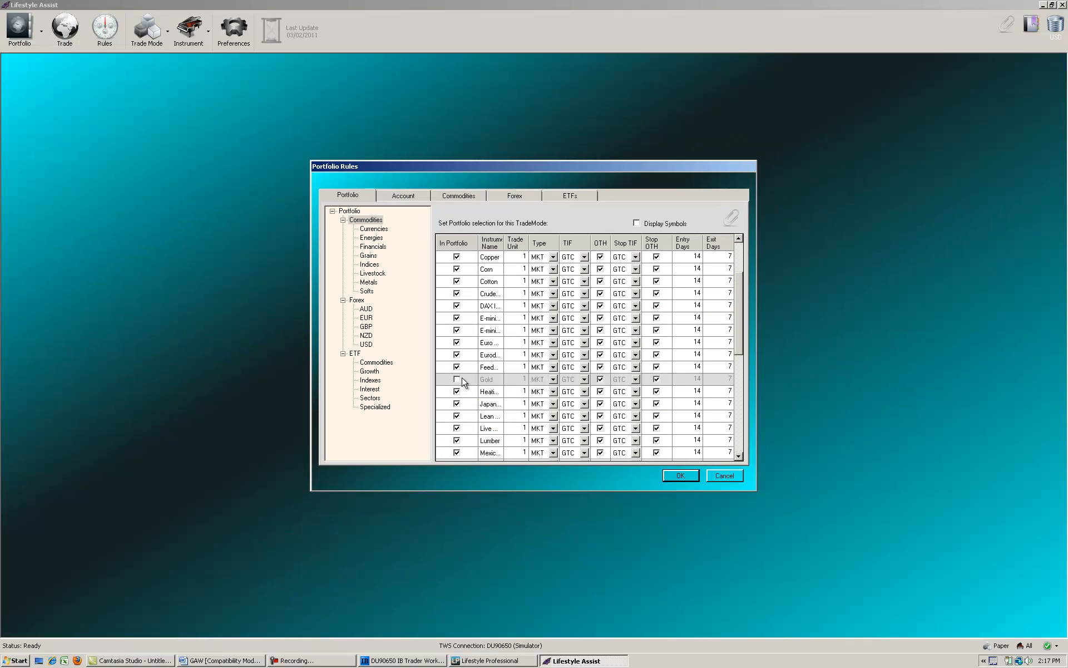
Look through the portfolio's AUD, EUR and GBP forex groups, the Livestock, Indices and Grains commodities, and the ETF Indexes.
click(368, 310)
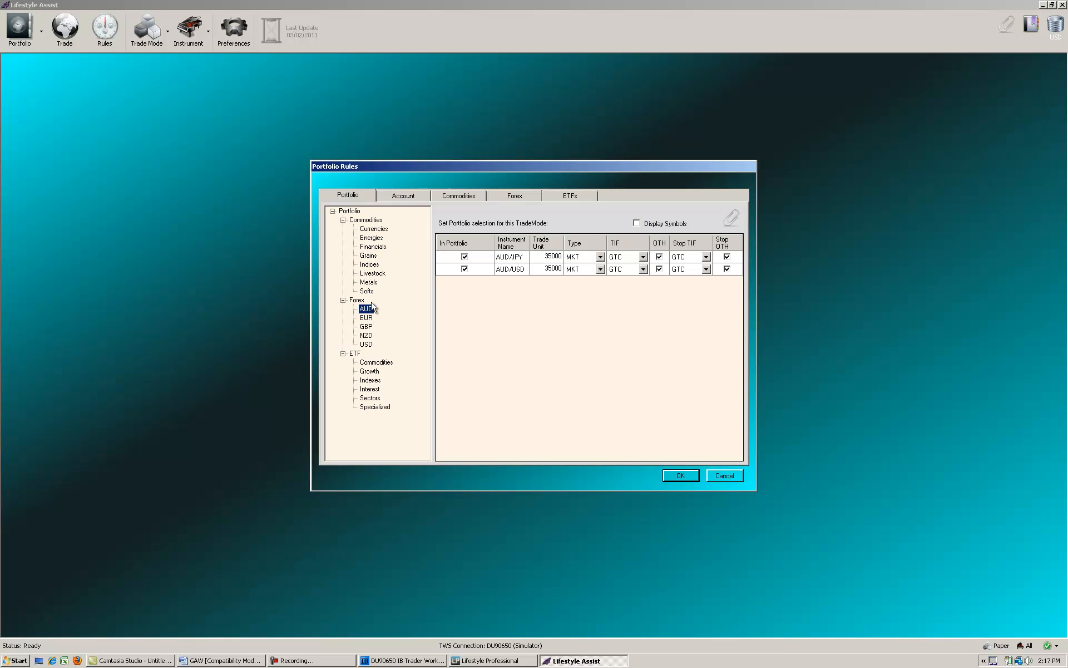
click(366, 318)
click(365, 328)
click(372, 274)
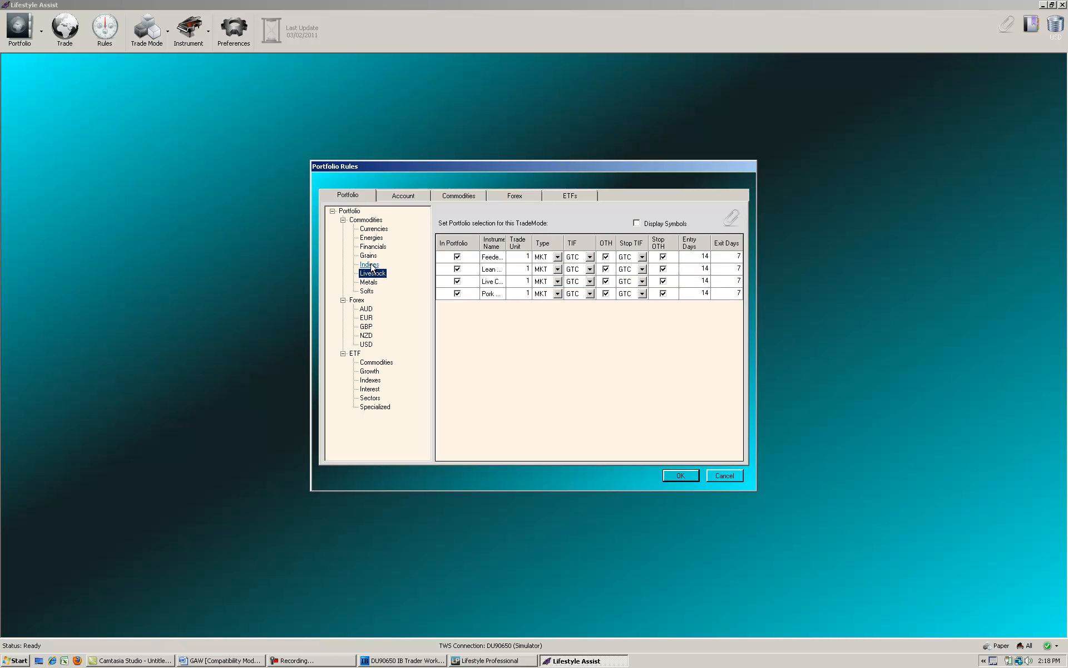
click(370, 265)
click(370, 257)
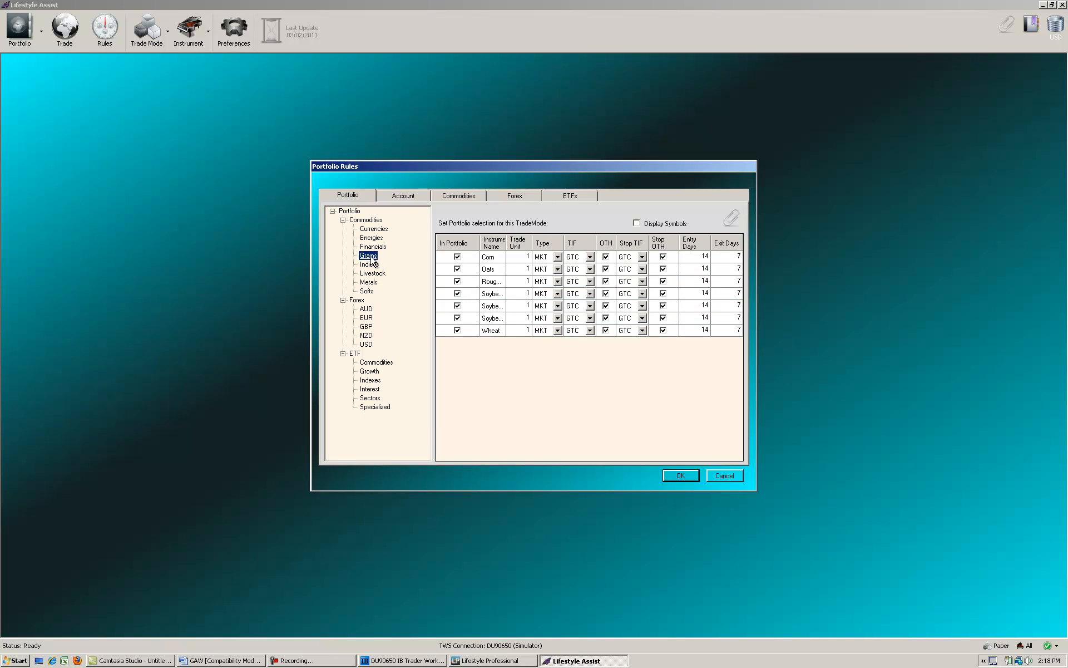
click(370, 380)
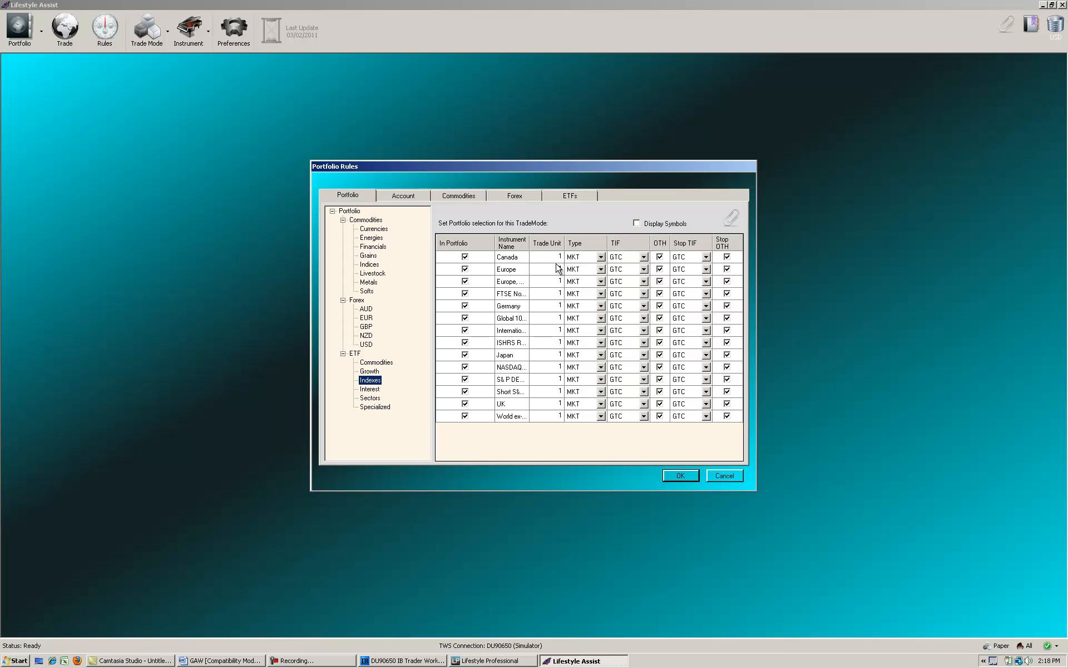
Display the Currencies commodities, try a trade unit of 2 for the Australian currency, and set it back to 1.
click(372, 229)
click(525, 257)
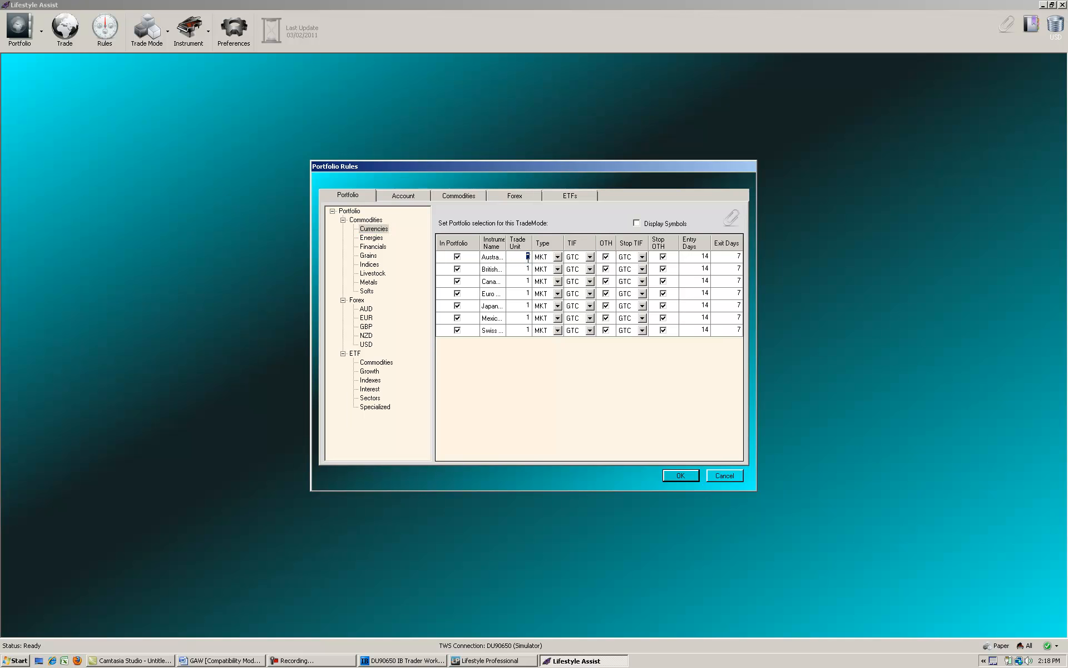
text(2)
text(1)
Examine the trade units of the AUD pairs and of all forex pairs.
click(368, 313)
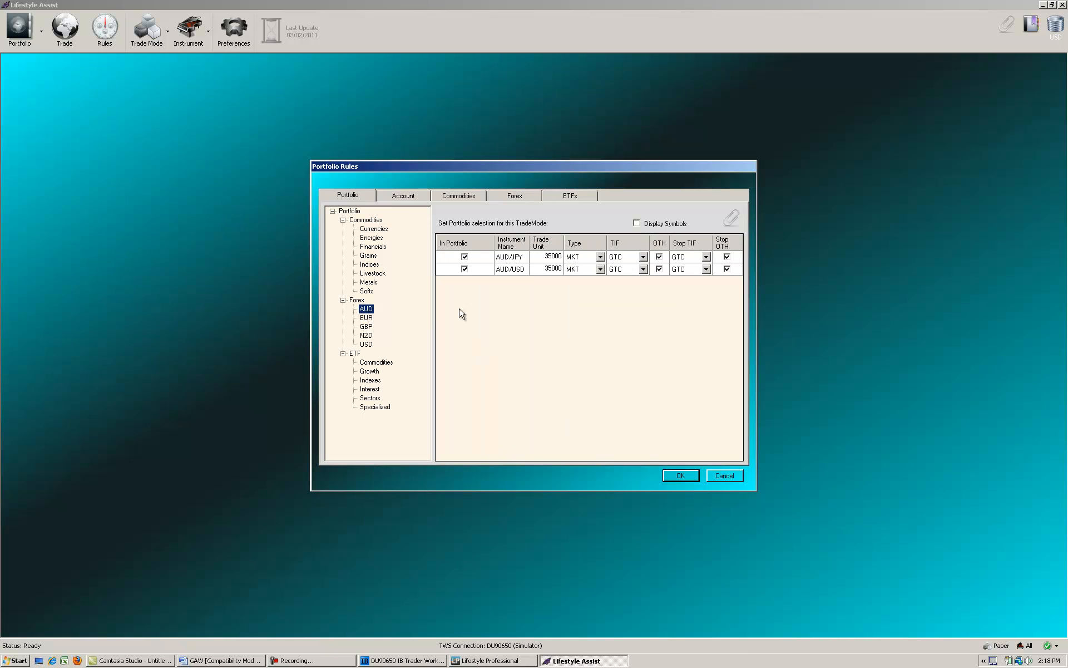
click(358, 301)
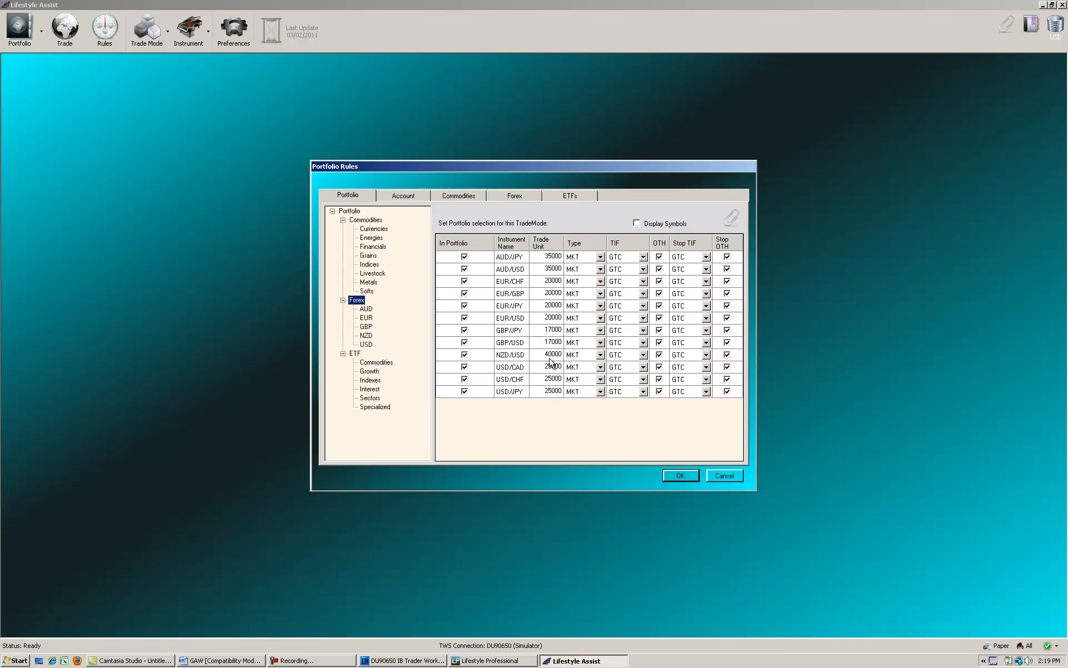
click(553, 256)
Display the Growth ETFs and try entering a different trade unit for the first one, clearing the entry again.
click(370, 372)
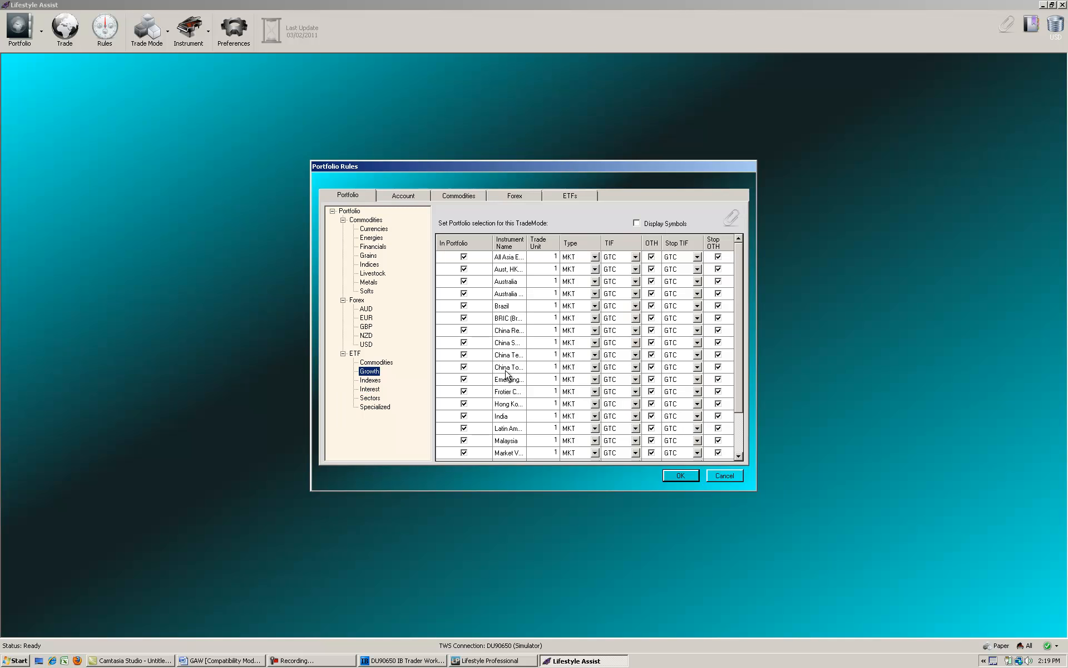
click(555, 257)
text(010)
key(BackSpace)
key(BackSpace)
key(BackSpace)
key(Up)
Go over the account's maximum risk and margin parameters and try setting the maximum units to 100.
click(401, 202)
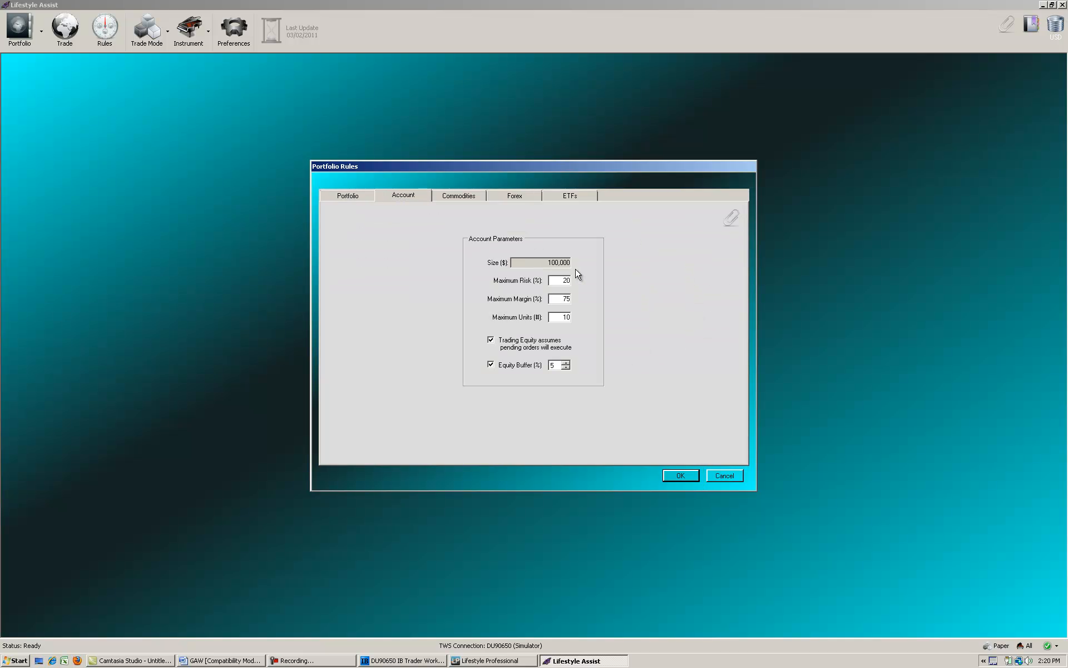
double_click(550, 267)
double_click(565, 280)
drag(566, 300, 582, 299)
drag(551, 317, 576, 317)
text(100)
Try disabling the commodities' entry on cross with 1 day confirmation and their exit on profit above 200% initial margin.
click(466, 199)
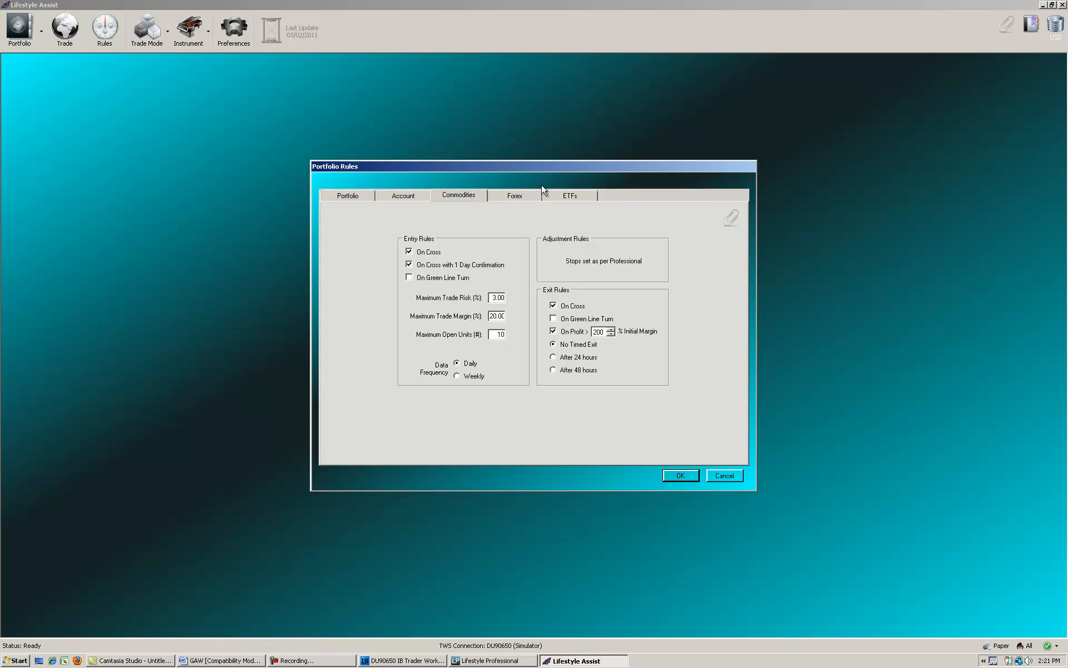
click(410, 265)
click(567, 334)
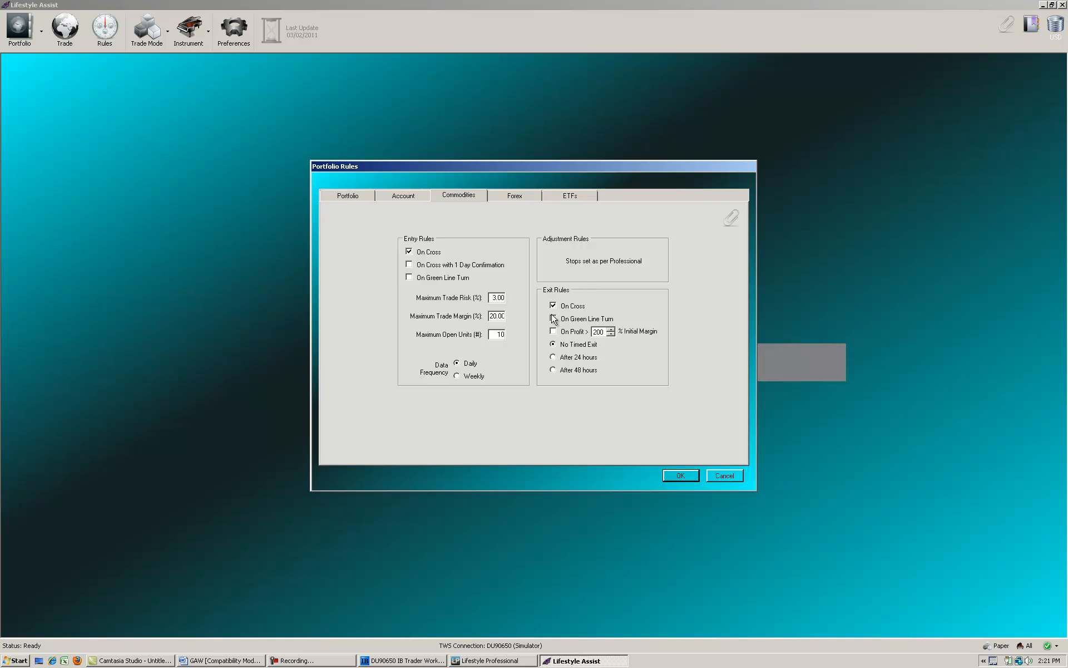
Try a commodities maximum trade risk of .15, and go over the maximum trade margin and maximum open units.
double_click(491, 299)
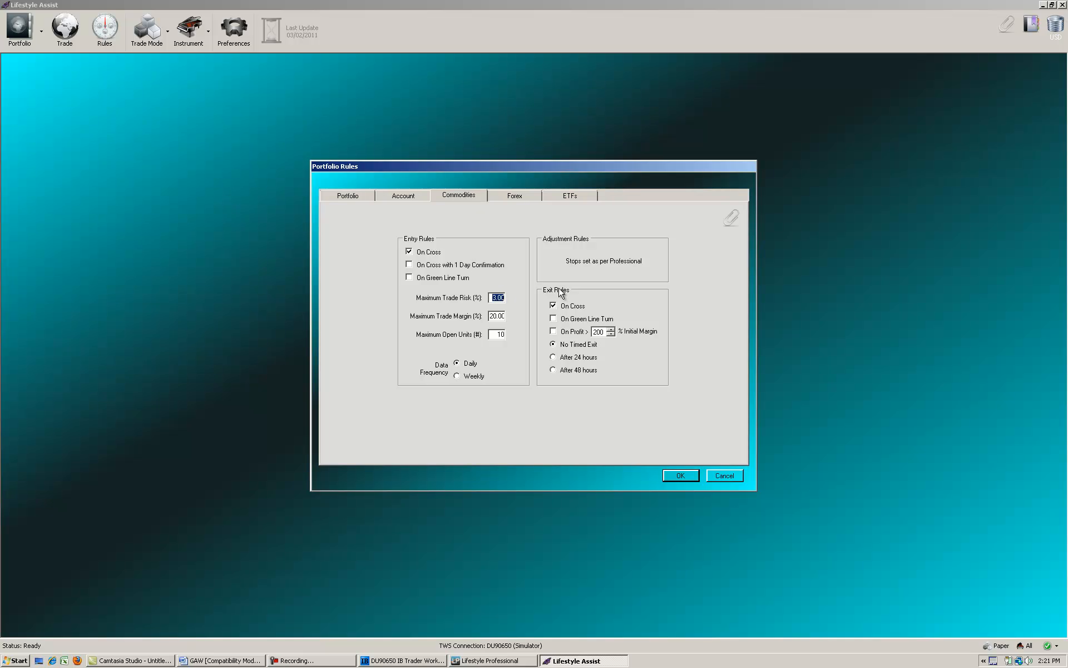
text(.15)
click(492, 316)
drag(495, 316, 503, 317)
double_click(498, 299)
double_click(503, 318)
double_click(504, 335)
drag(496, 335, 506, 335)
Examine the entry and exit rules for Forex and ETFs, and close the portfolio rules without saving.
click(521, 198)
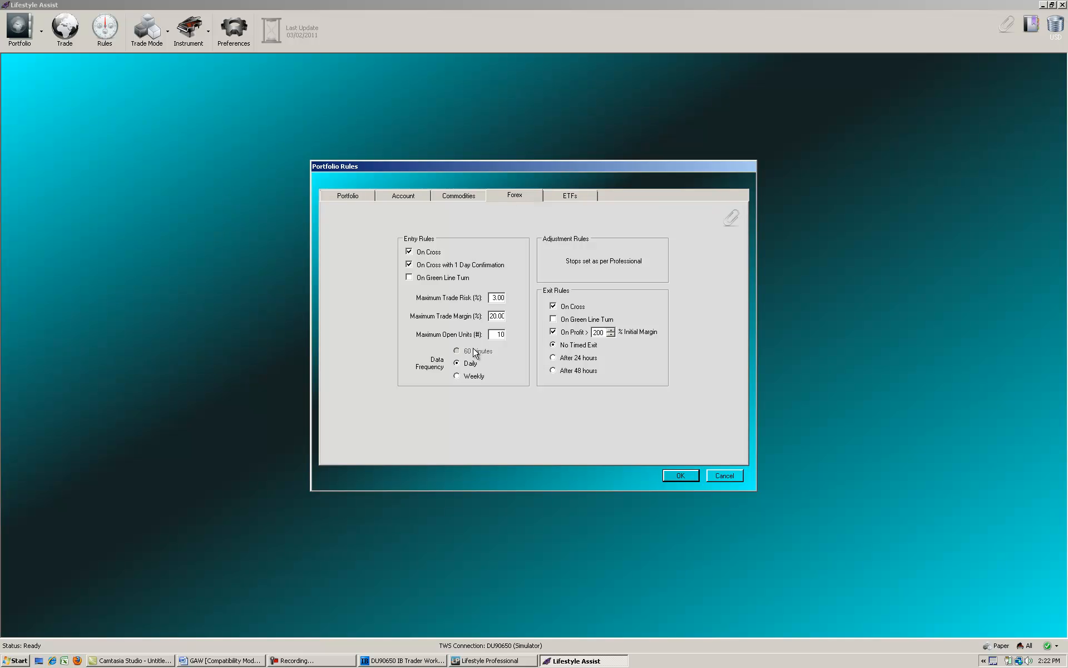
click(576, 201)
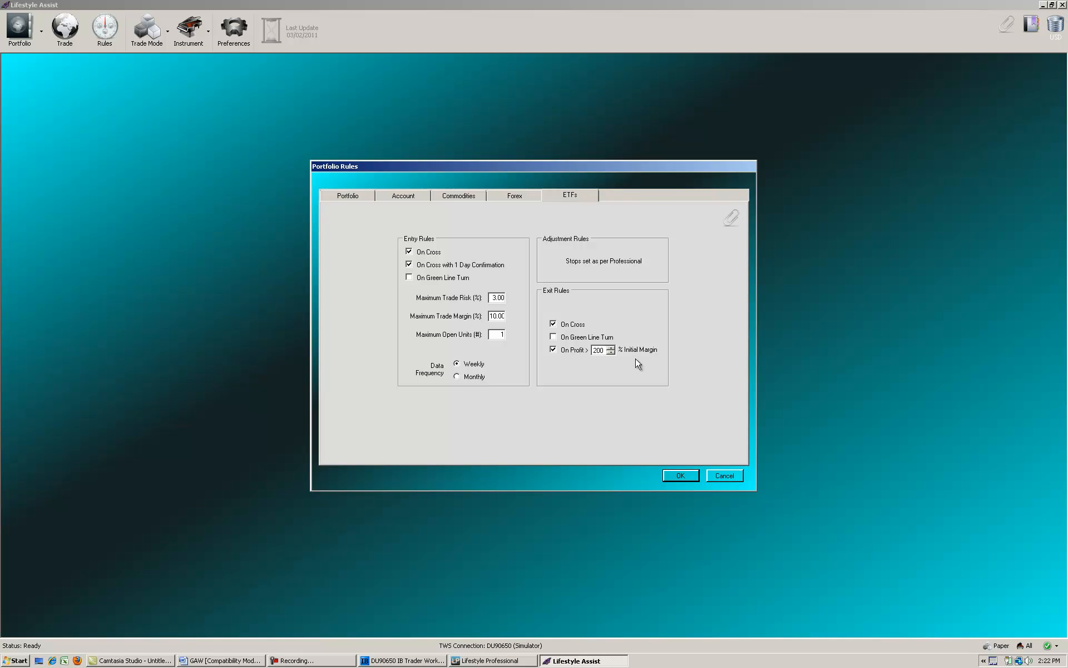
click(731, 476)
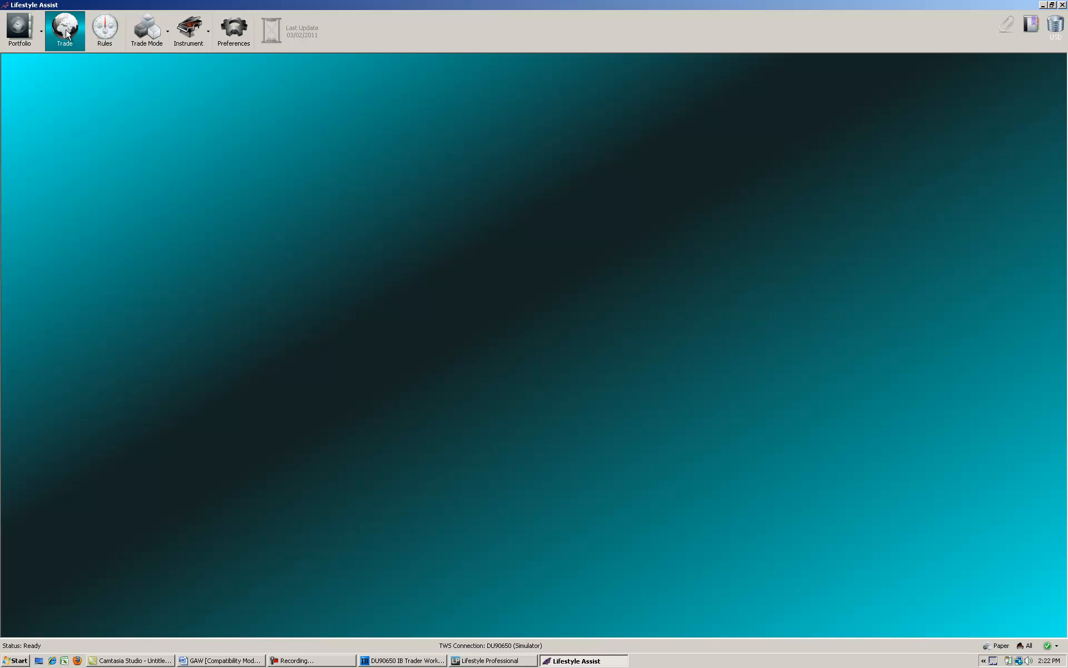
Switch the trade mode to Simulator and open the trading sheet.
click(161, 31)
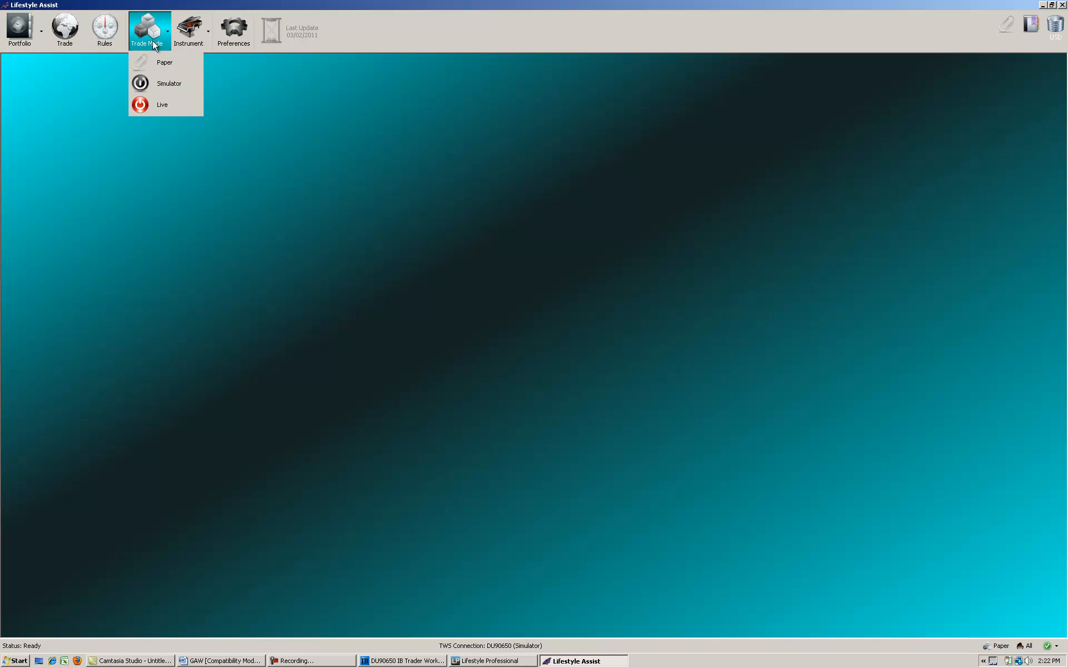
click(168, 85)
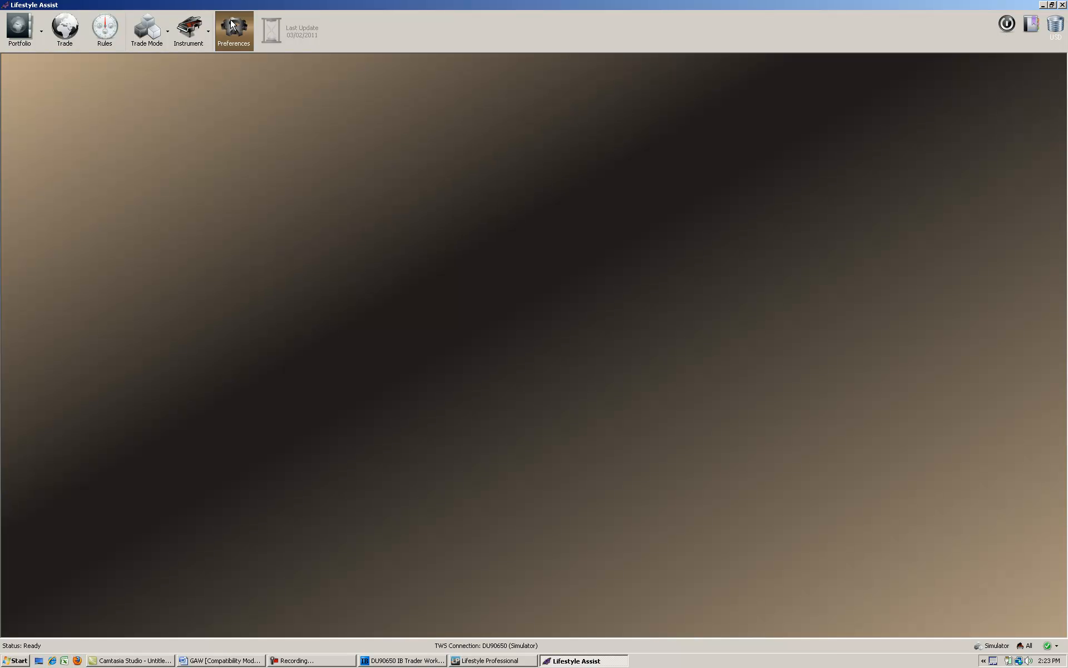
click(72, 40)
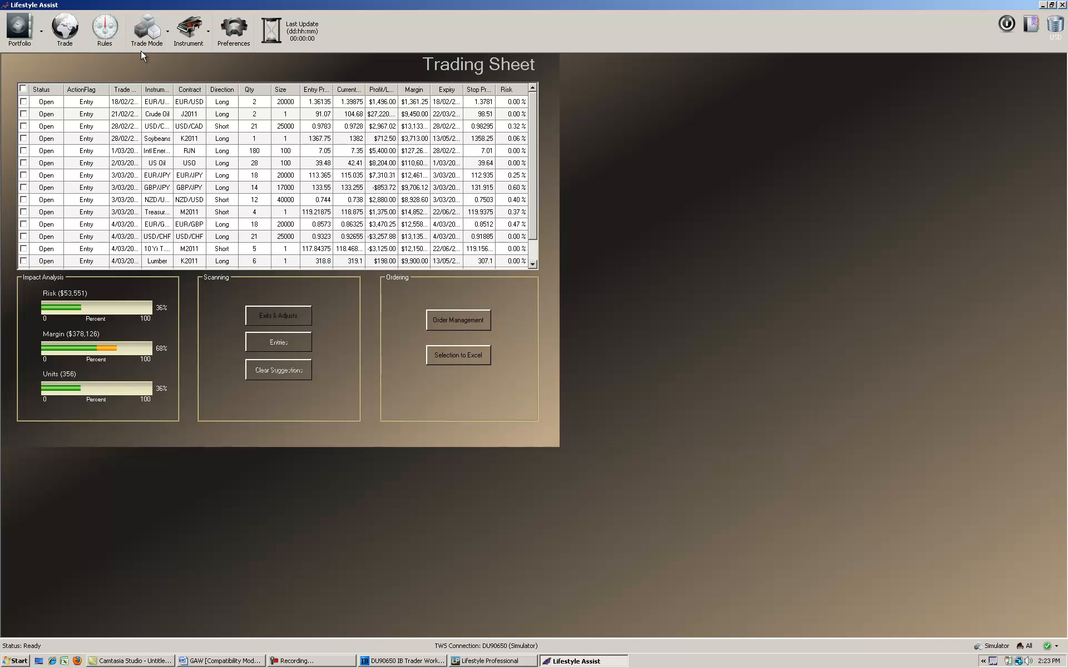
Fit the trading sheet to the full window and scan the open trades for exits and adjustments.
click(1052, 6)
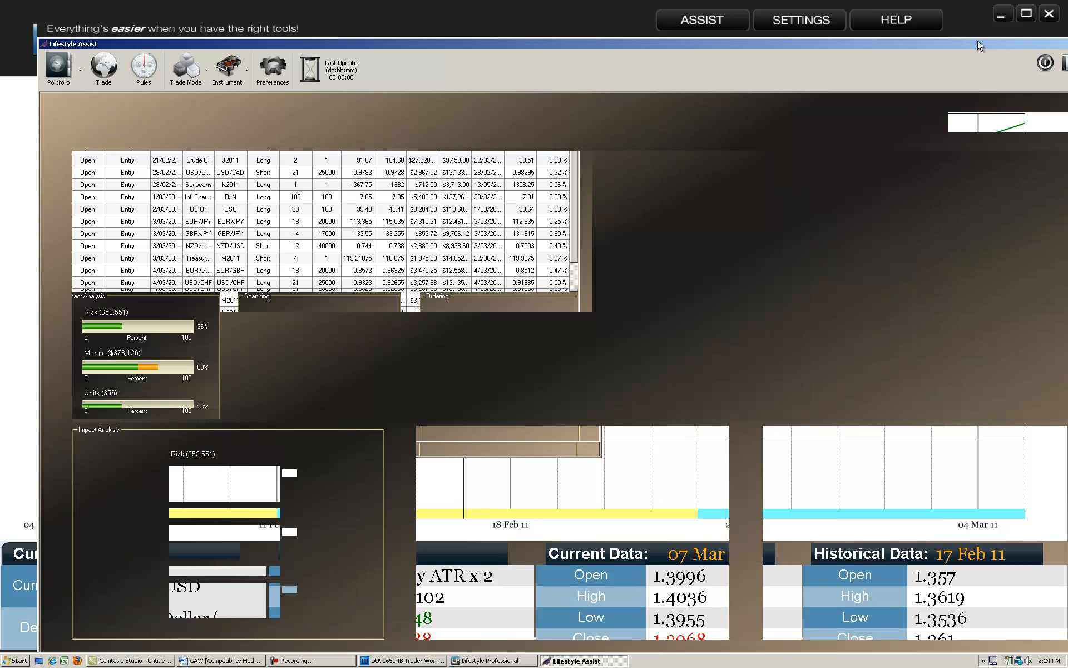
double_click(935, 43)
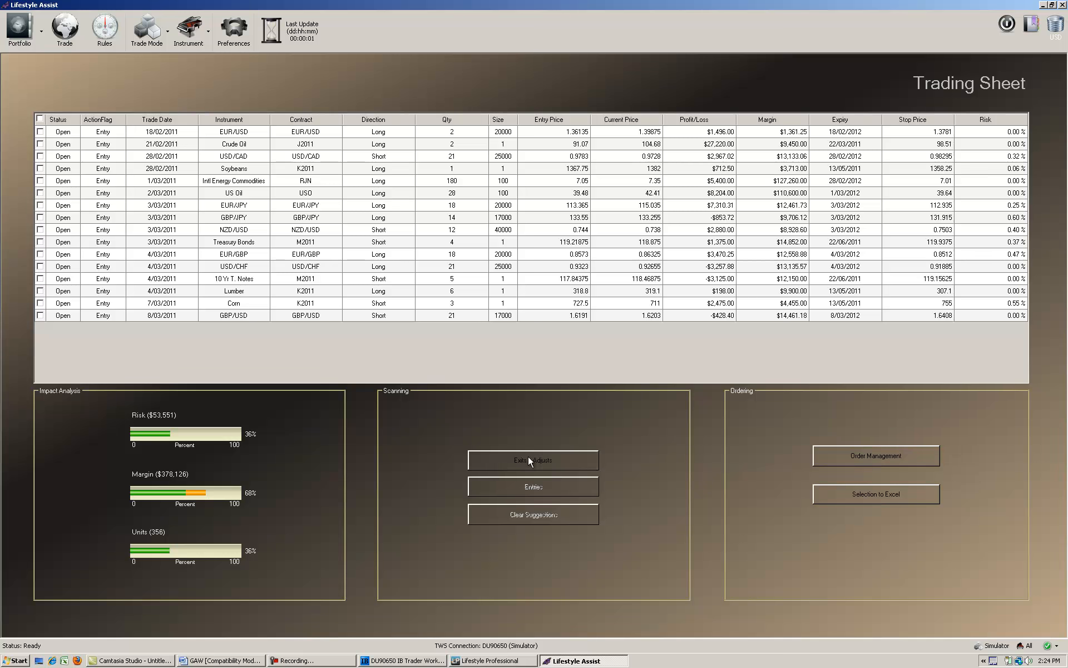
click(509, 459)
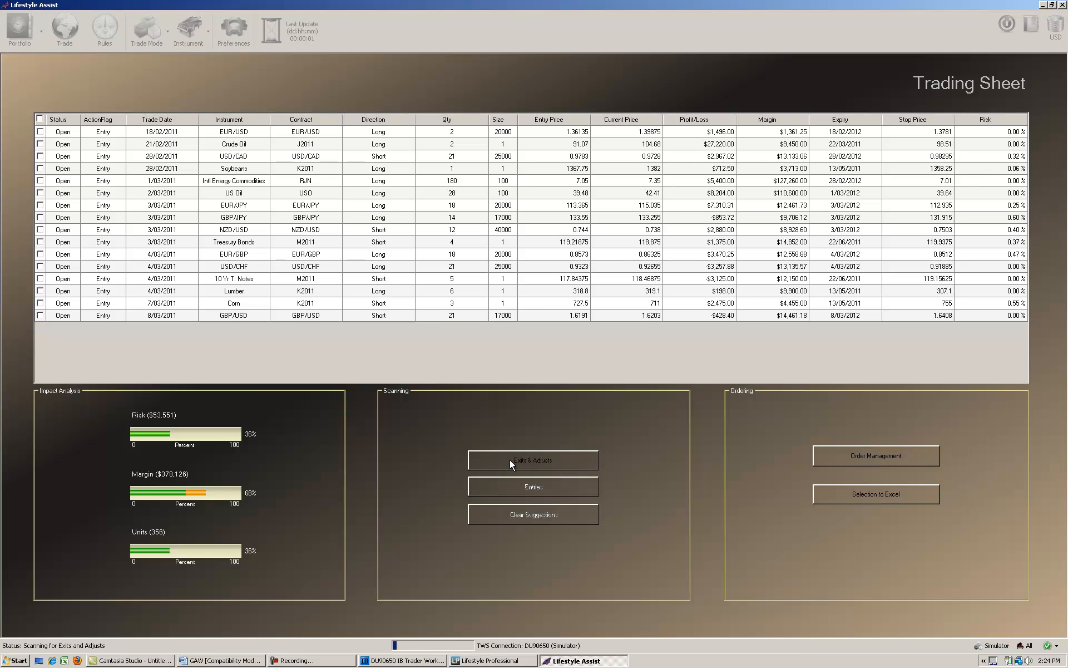
click(510, 458)
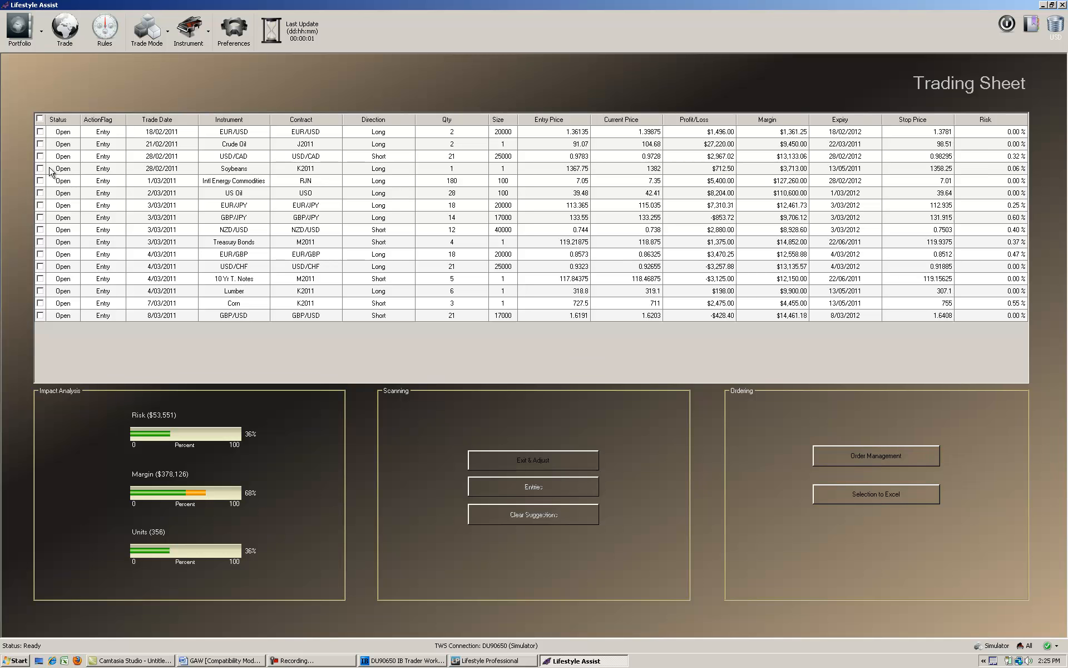
Select the EUR/USD, Crude Oil and USD/CAD trades, look at the EUR/USD order modes in Order Management, and close it without sending.
click(40, 132)
click(41, 145)
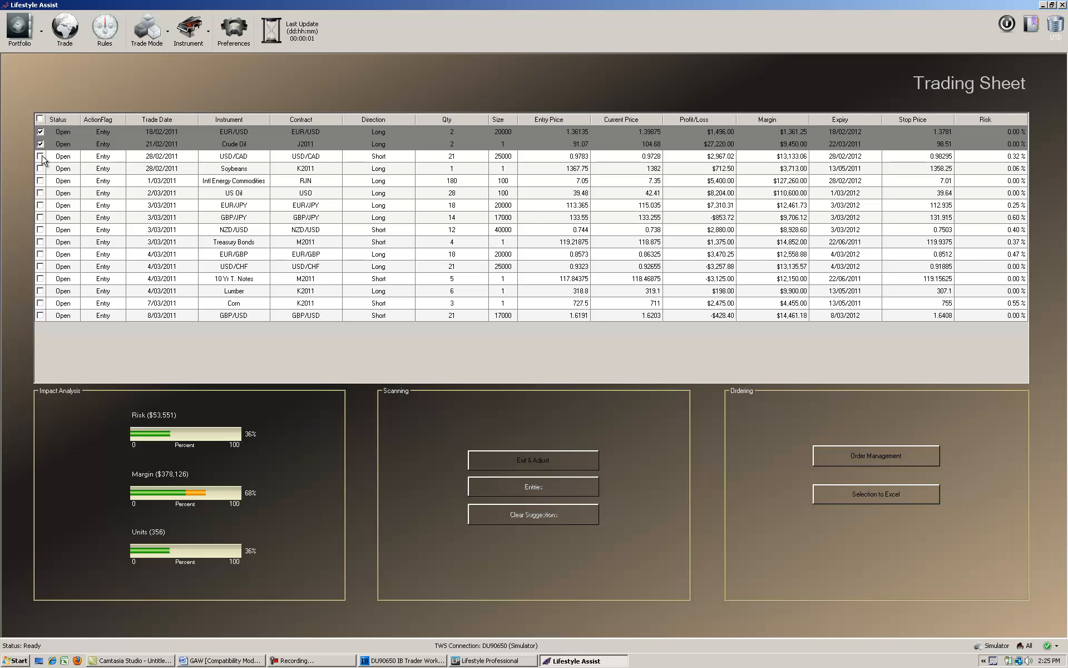
click(40, 156)
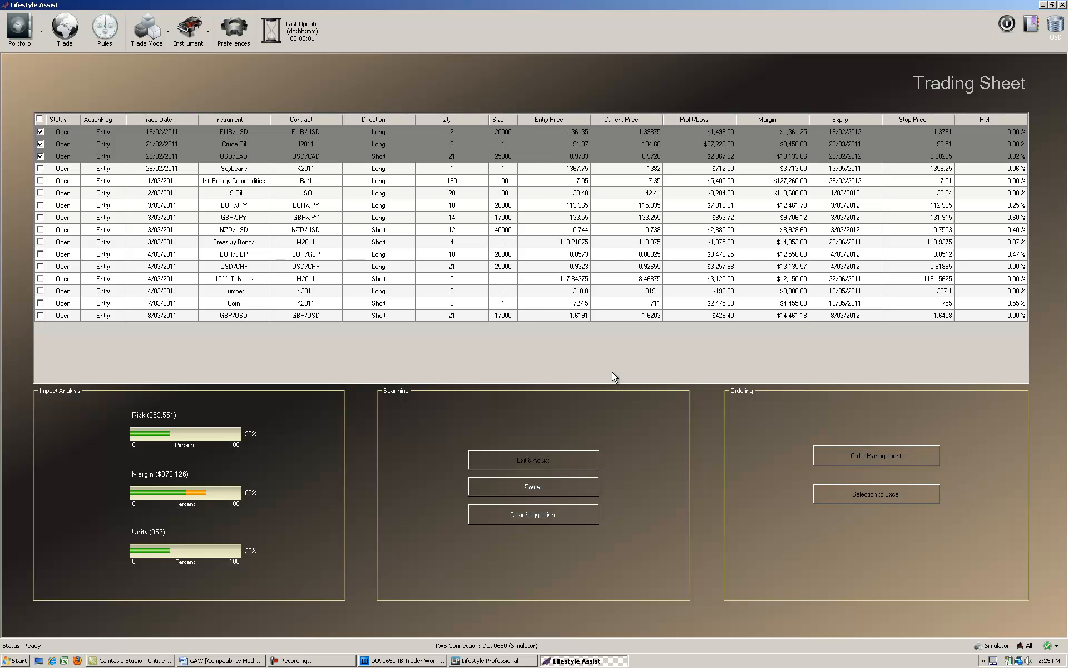
click(862, 455)
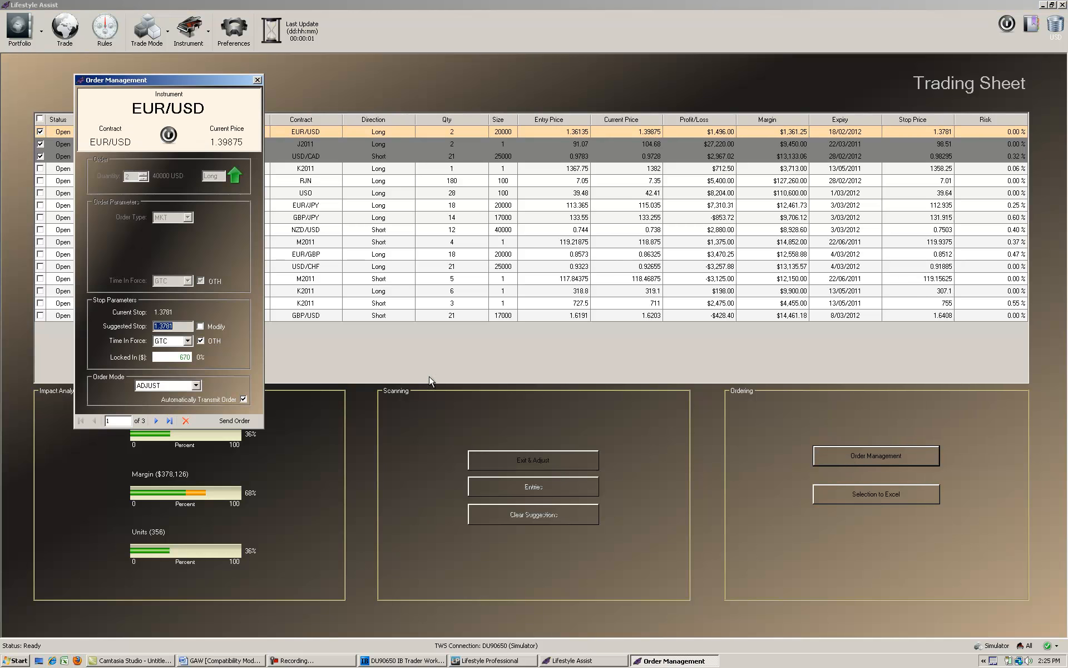
click(196, 386)
click(220, 363)
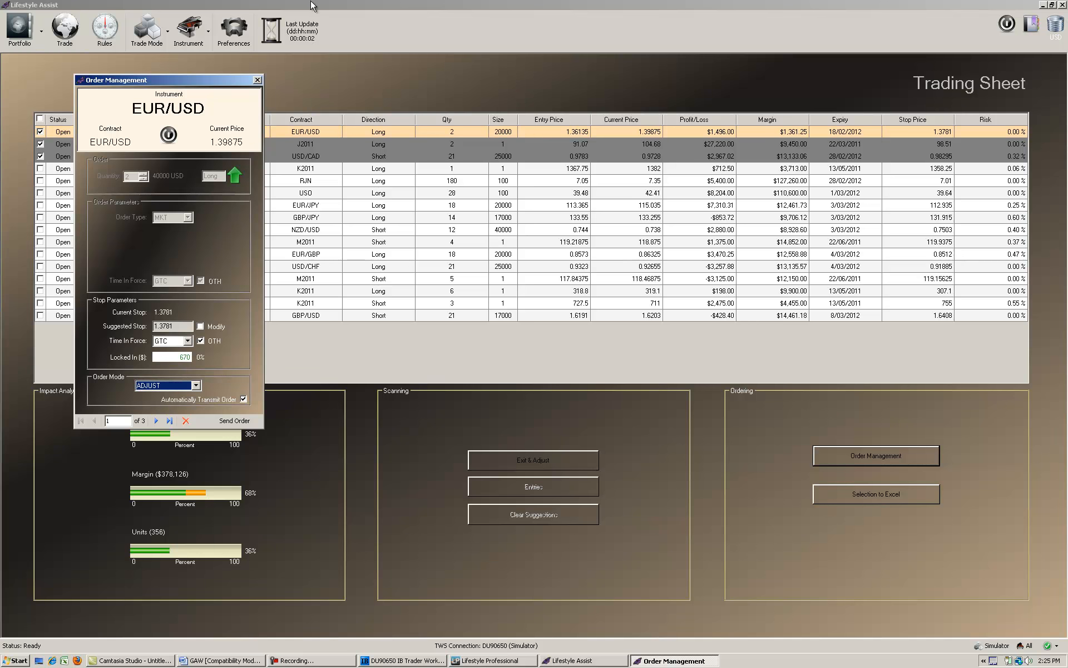
click(258, 80)
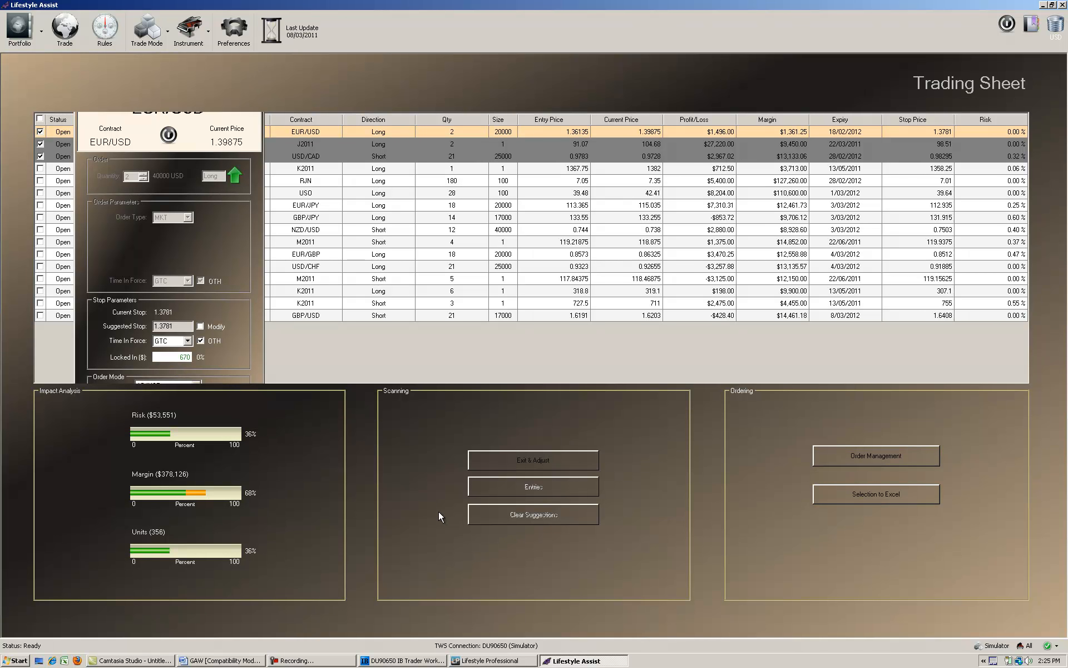
click(302, 660)
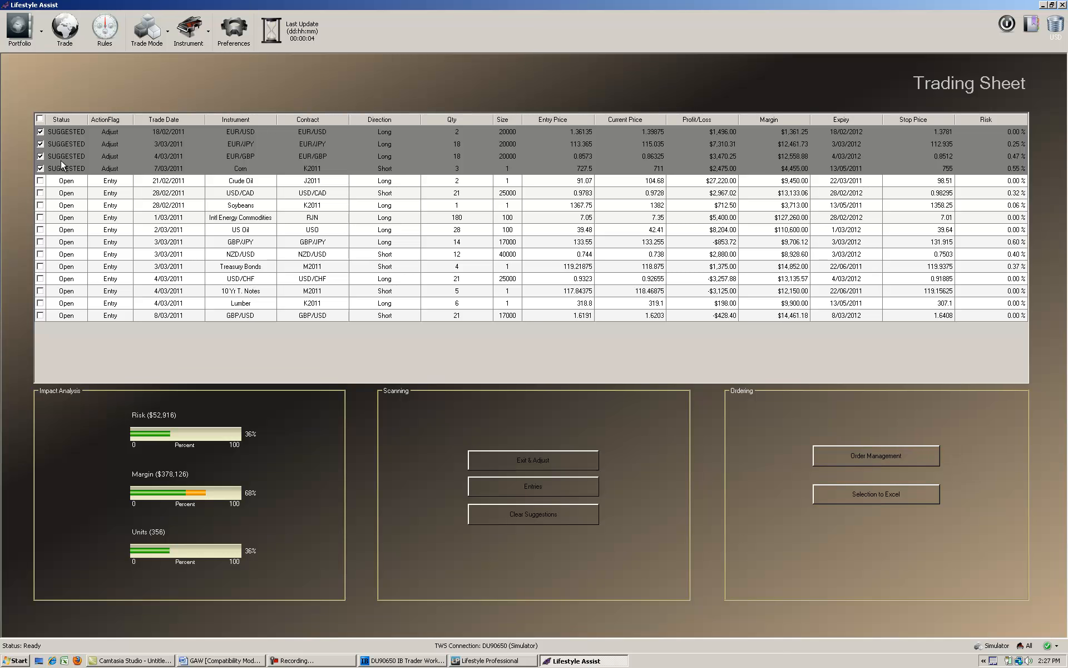
Send the suggested stop adjustment orders for EUR/USD and EUR/JPY from Order Management.
click(845, 455)
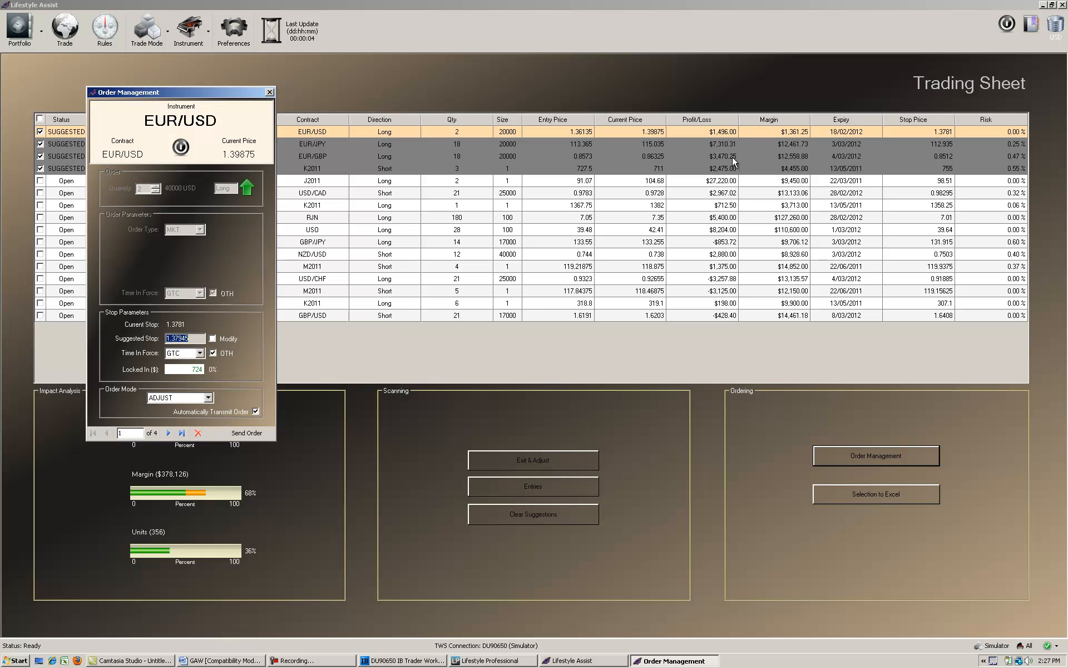
click(243, 435)
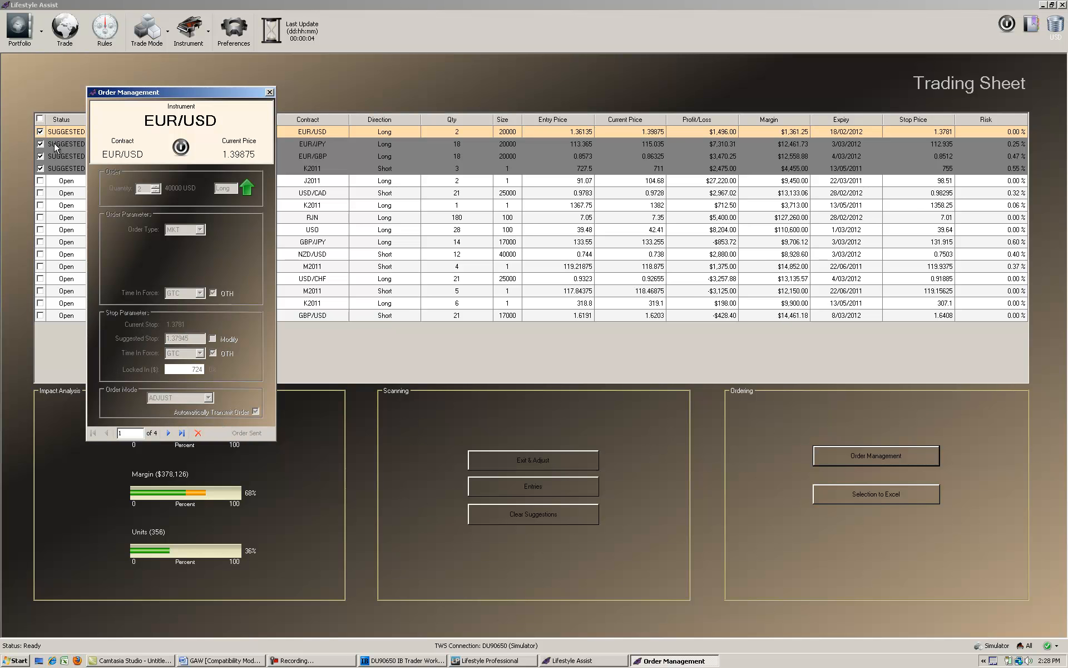
click(170, 433)
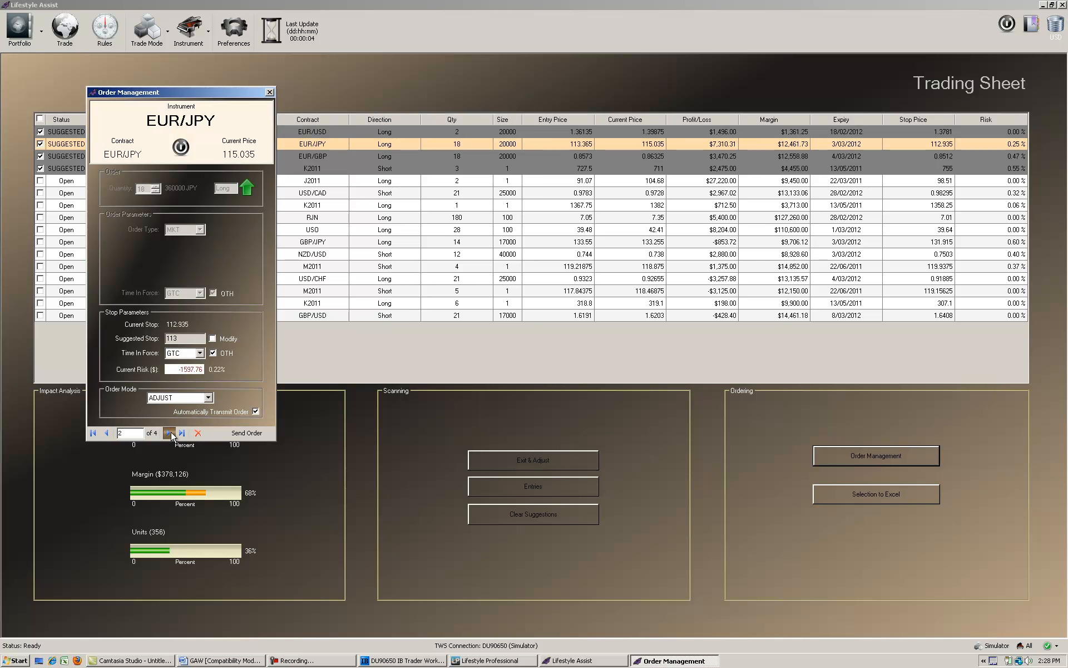
click(243, 433)
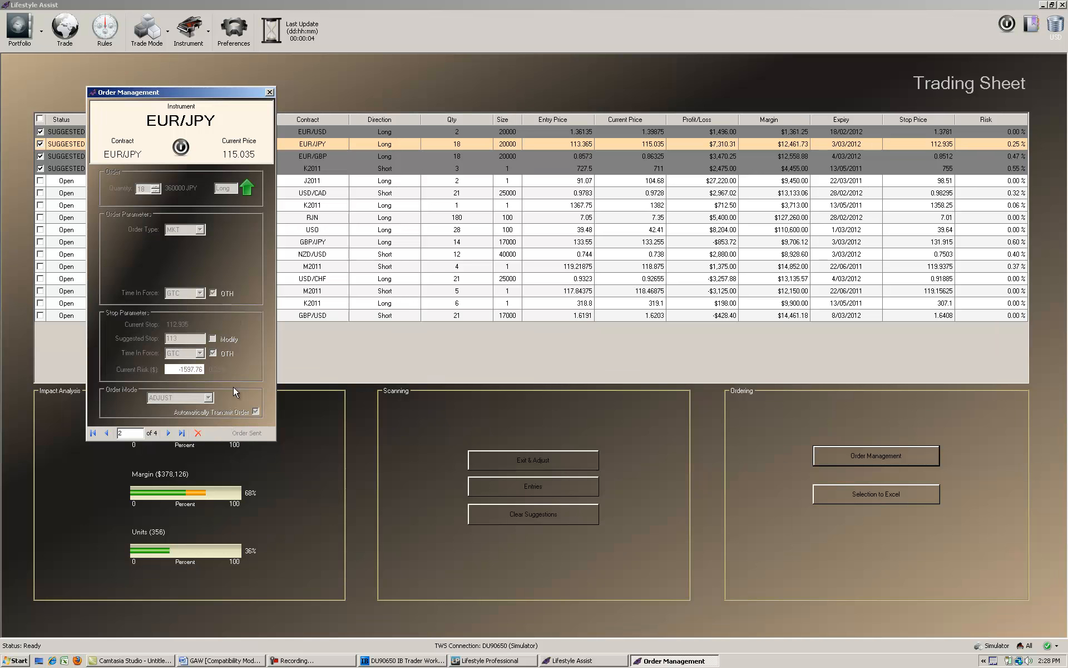
Switch to Trader Workstation to check the stop orders in the API and Portfolio views, and return to Lifestyle Assist.
click(391, 662)
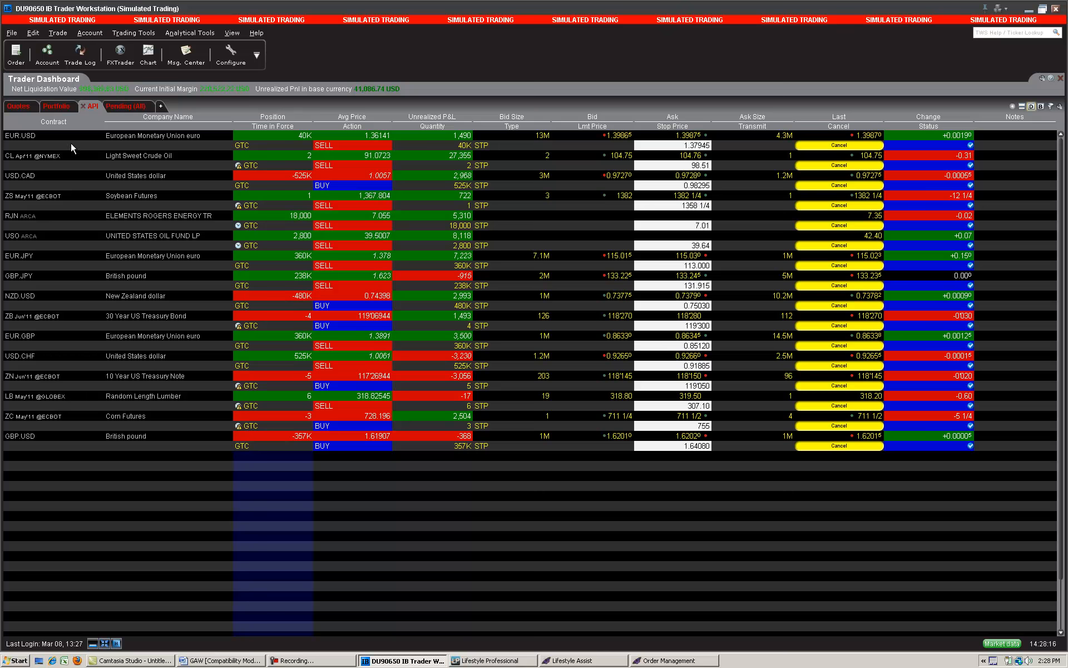
click(54, 105)
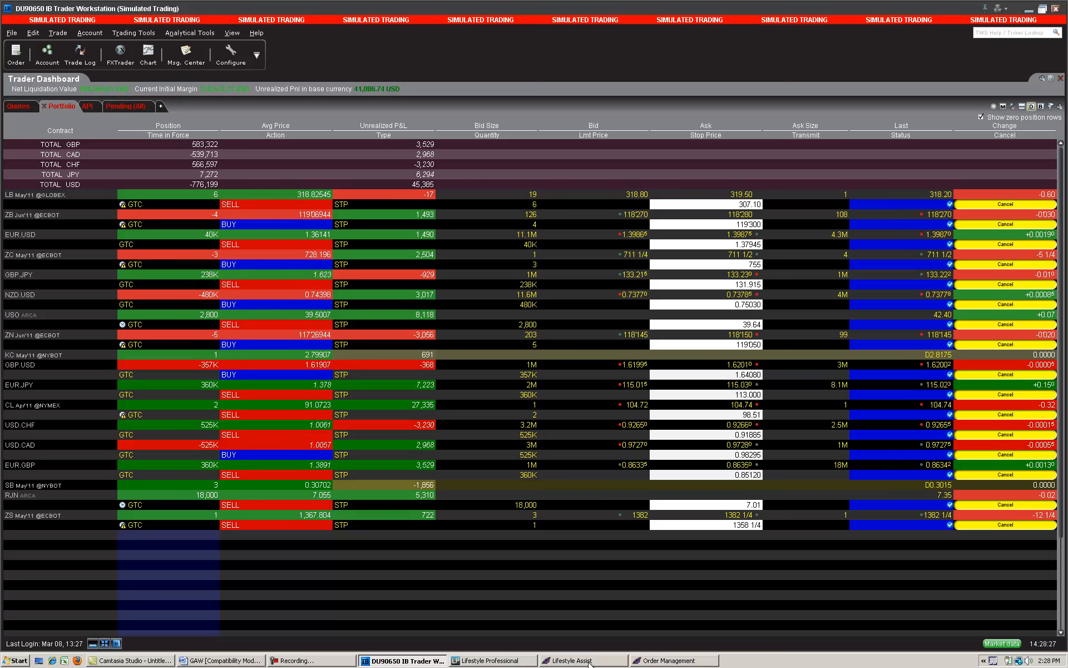
click(589, 661)
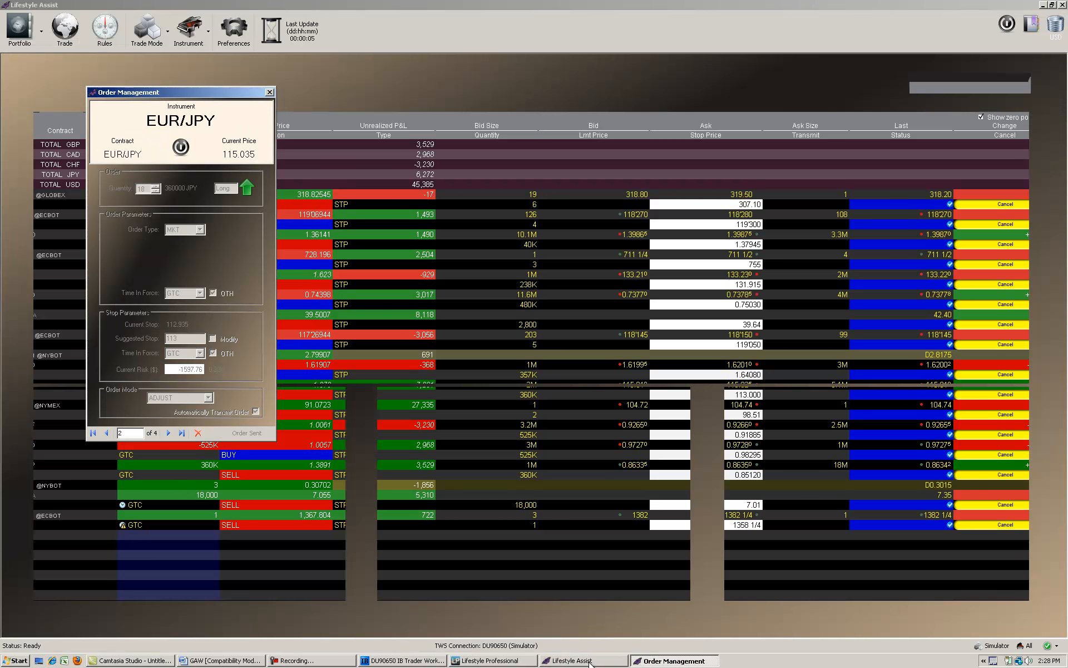
Send the suggested stop adjustment orders for EUR/GBP and Corn, and close Order Management.
click(168, 433)
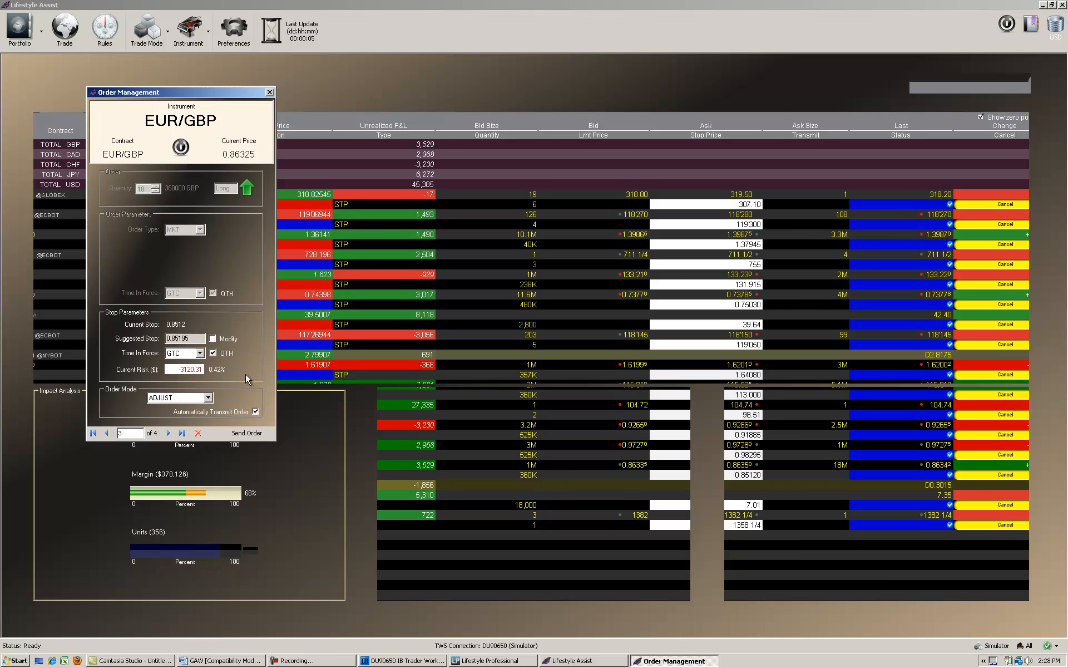
click(168, 433)
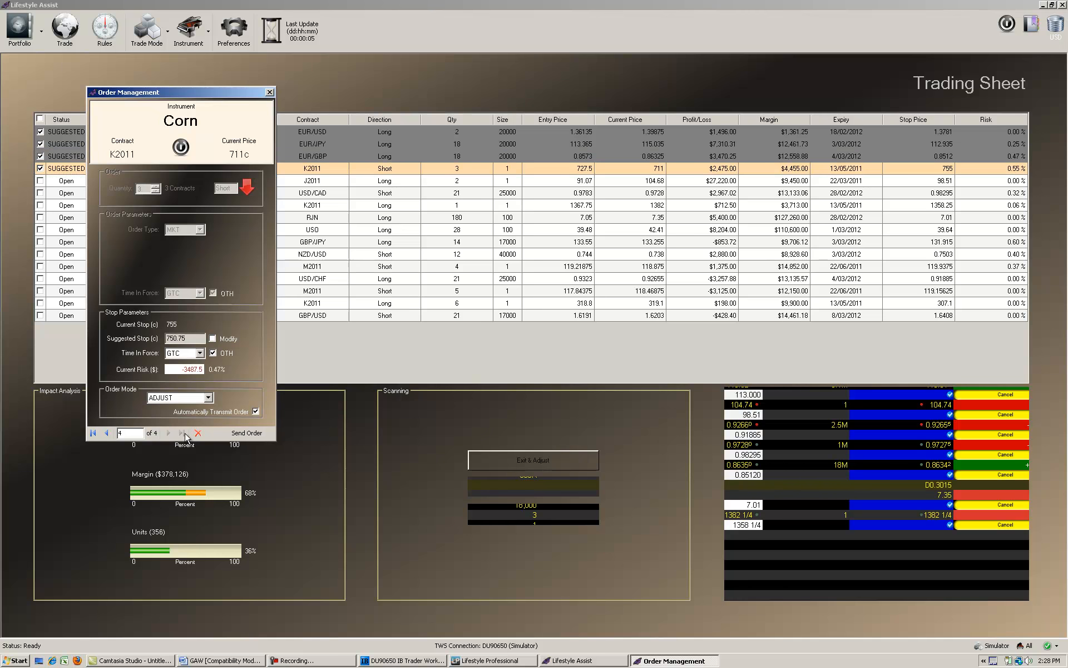
click(239, 436)
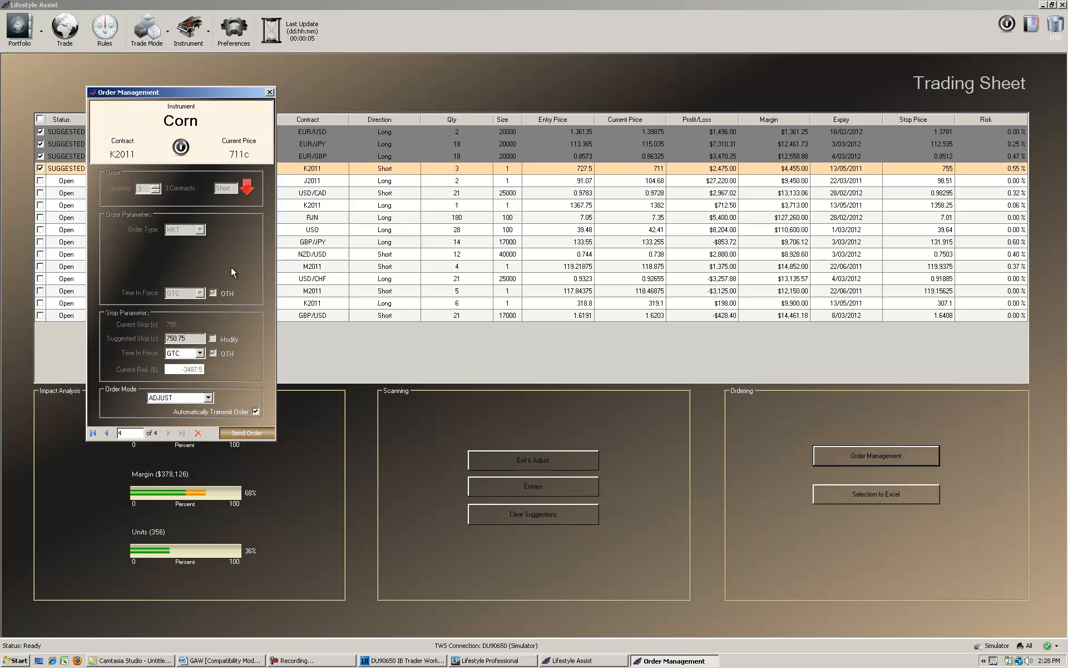
click(270, 93)
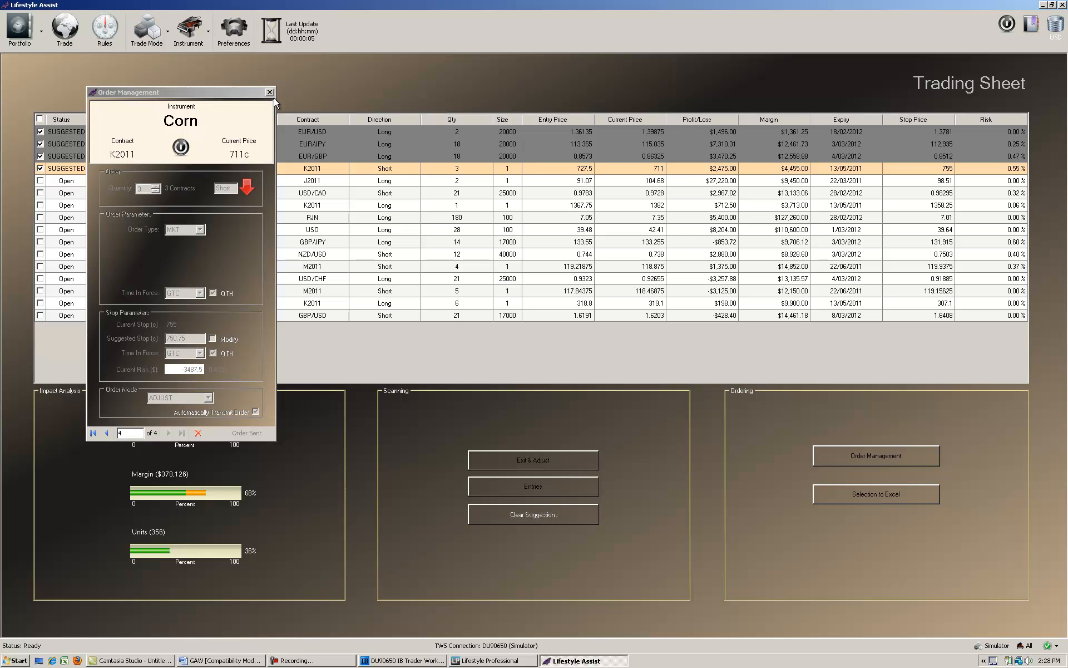
Scan for new trade entries from the trading sheet.
click(519, 486)
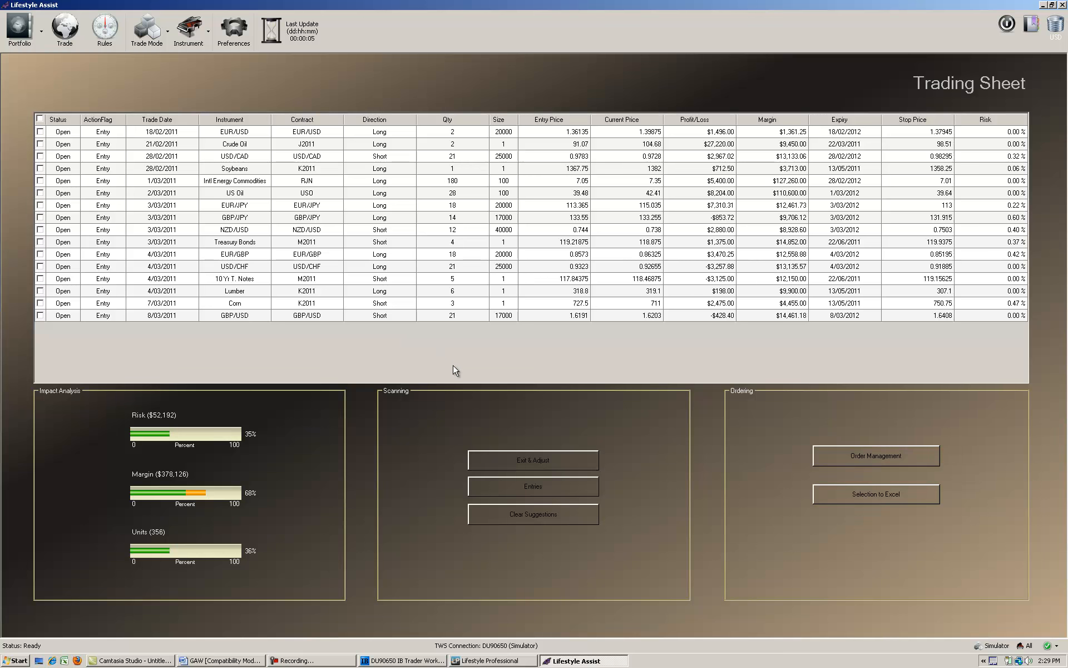
click(523, 486)
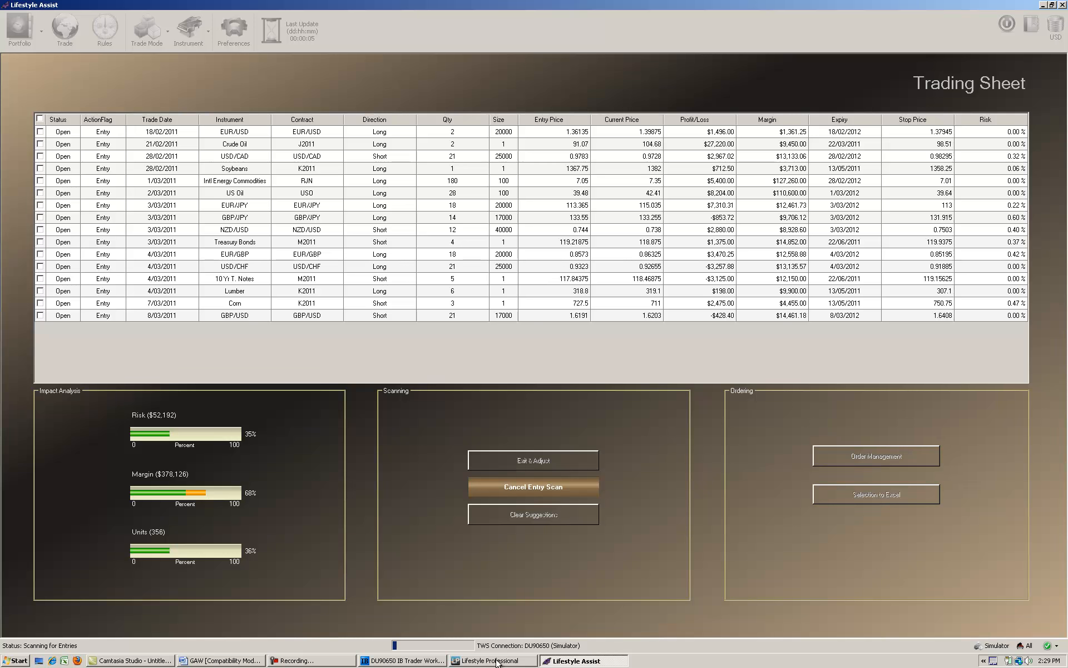
Switch to Lifestyle Professional to check the GBP/USD daily forex chart against the suggested short entry, and return to Lifestyle Assist.
click(349, 661)
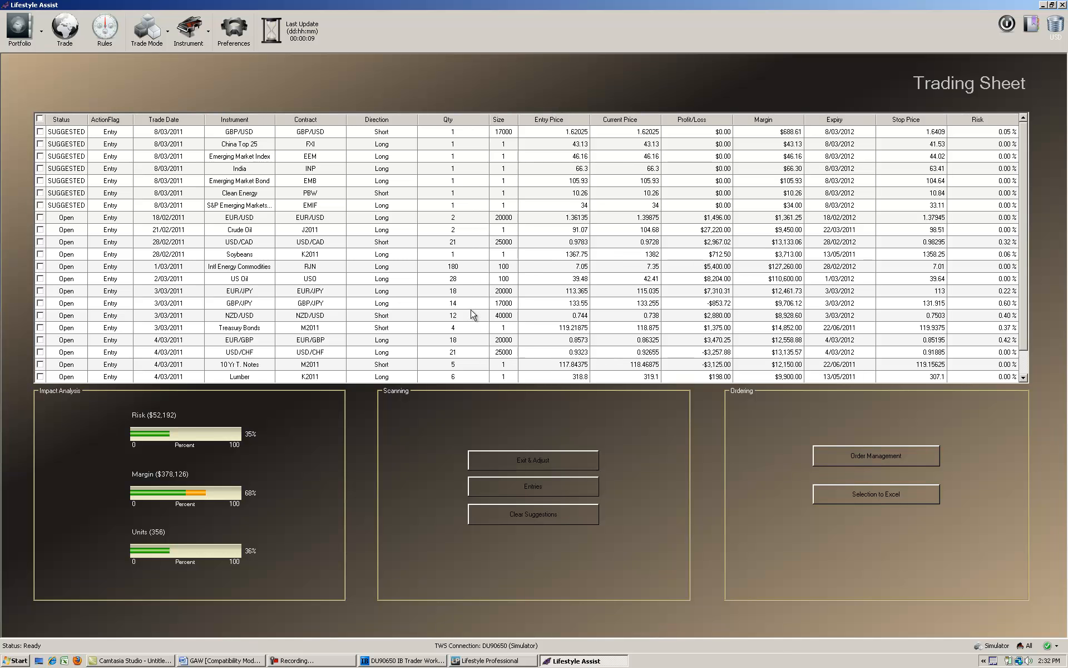
click(470, 661)
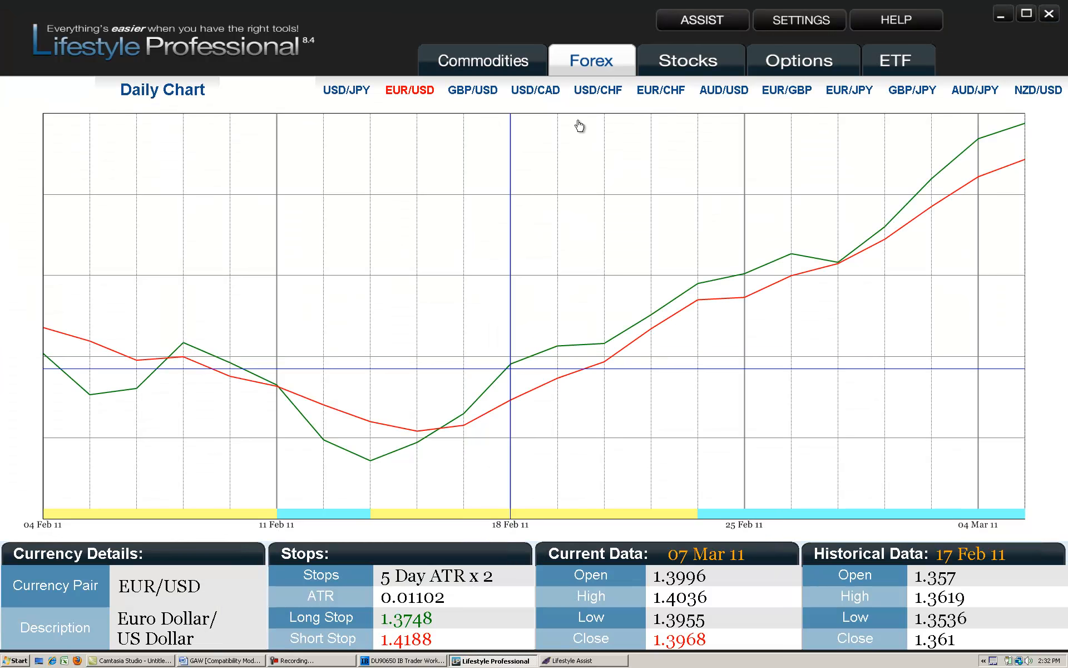
click(469, 94)
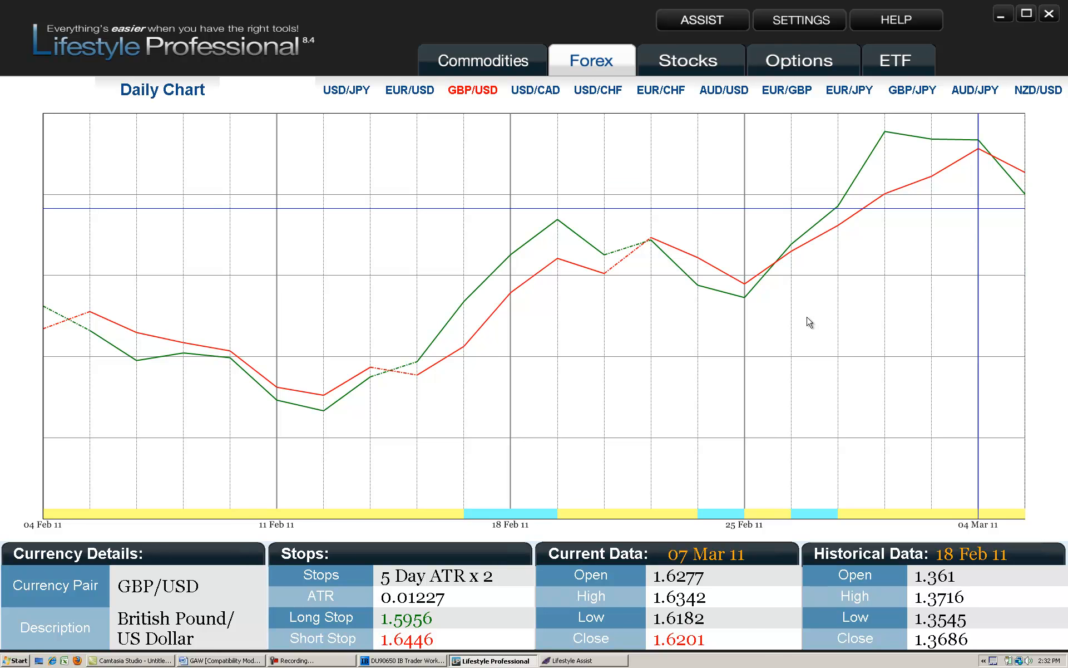
click(593, 660)
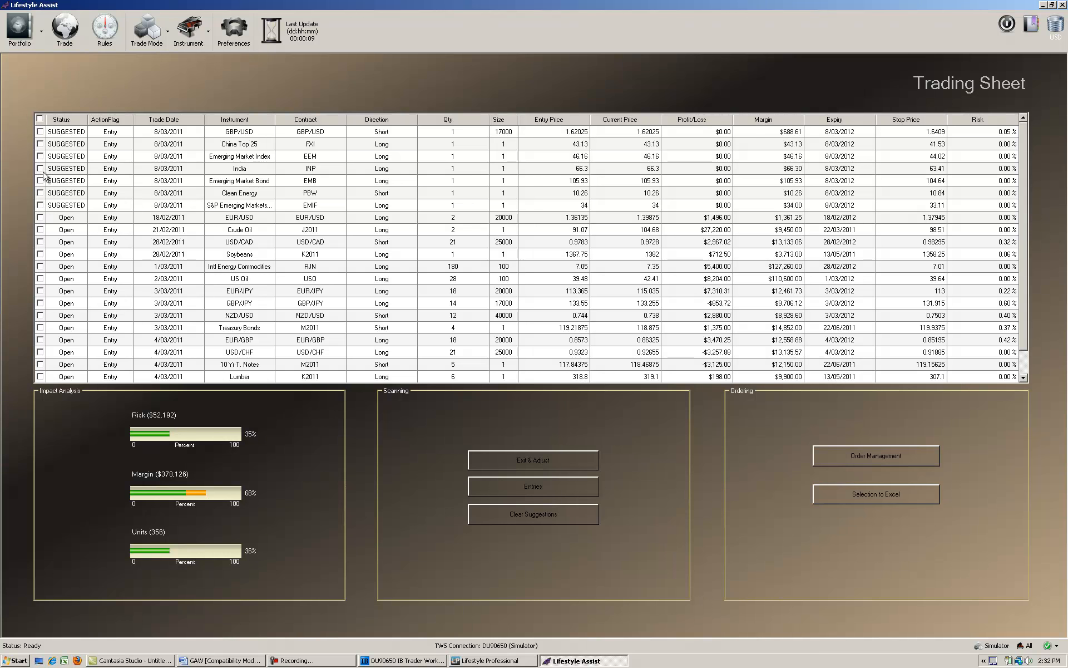
Select the suggested GBP/USD short entry, try different order quantities in Order Management, and close it without sending.
click(41, 132)
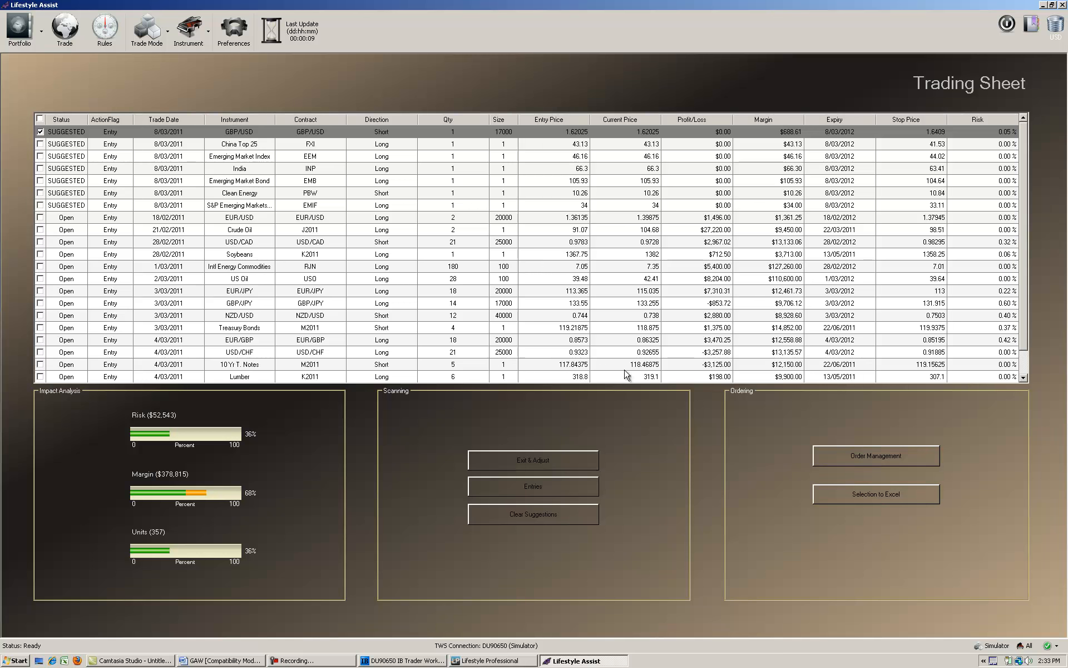
click(882, 454)
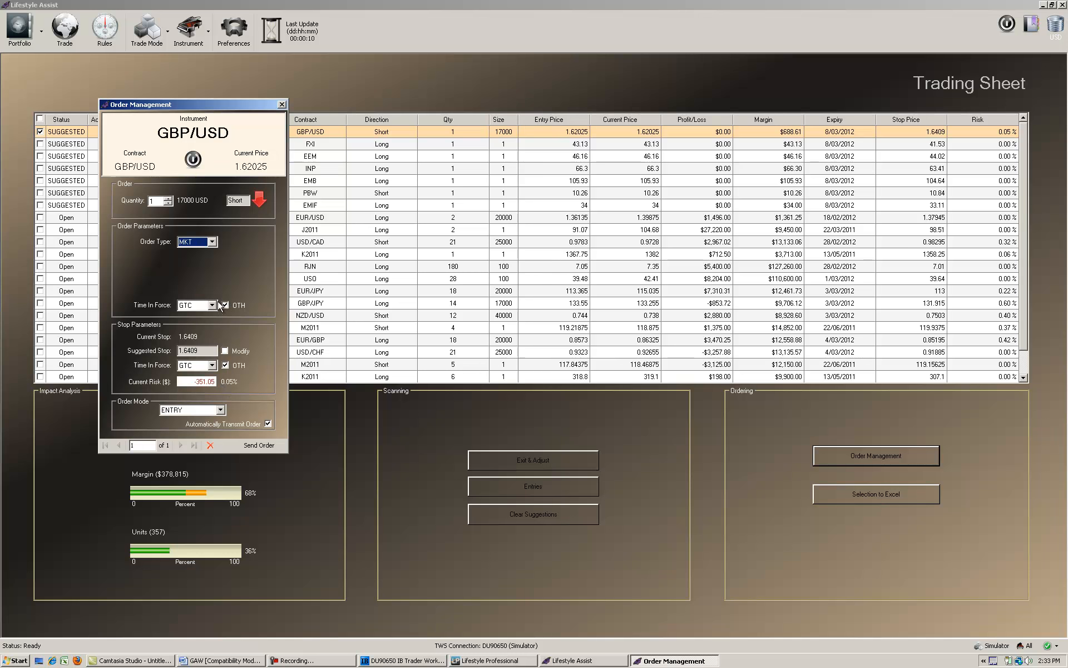
click(167, 198)
click(167, 199)
click(168, 199)
click(168, 198)
click(168, 198)
click(168, 198)
click(167, 199)
click(168, 199)
click(167, 199)
click(168, 198)
click(168, 199)
click(167, 198)
click(168, 199)
click(167, 199)
click(168, 198)
click(168, 199)
click(168, 198)
click(167, 198)
click(282, 104)
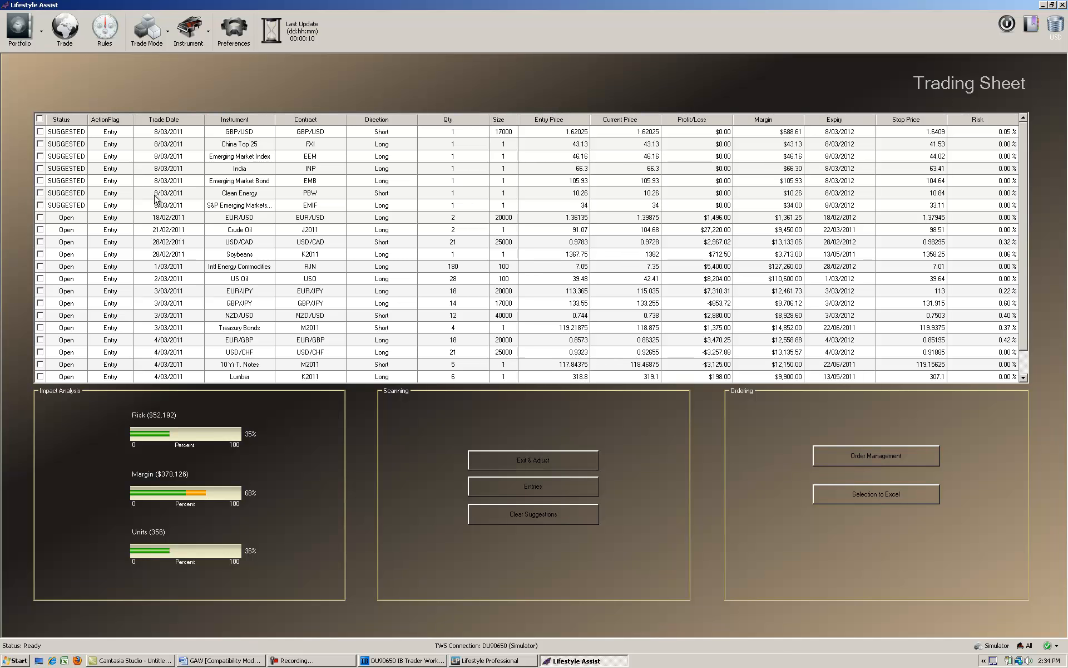
Open the current portfolio and review its available and initial value, profit, margin and risk figures.
click(37, 40)
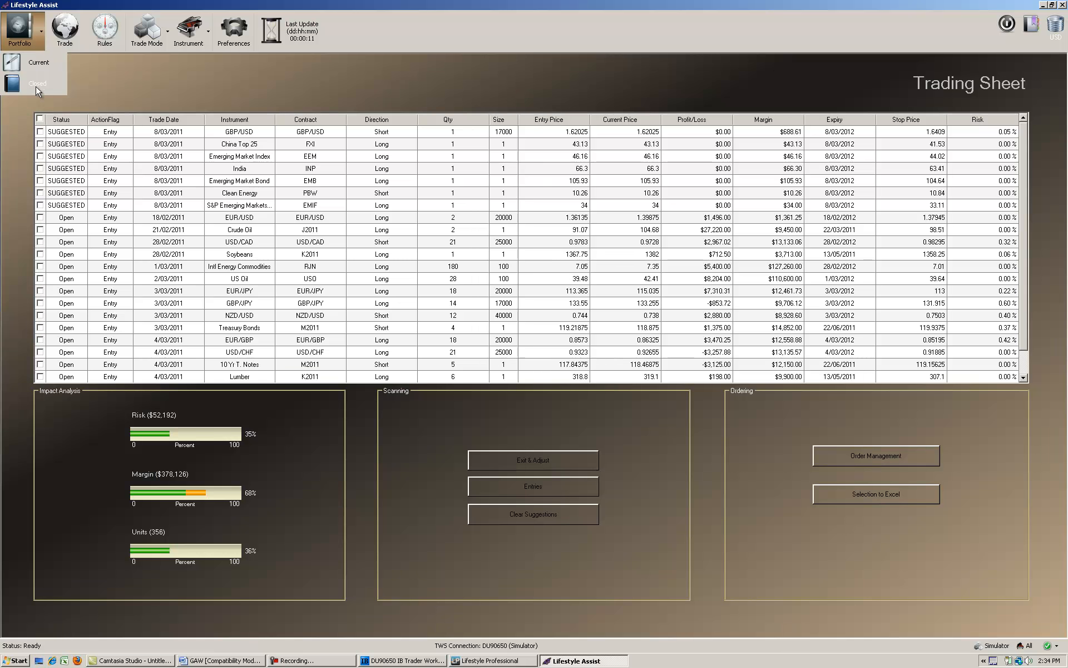
click(34, 69)
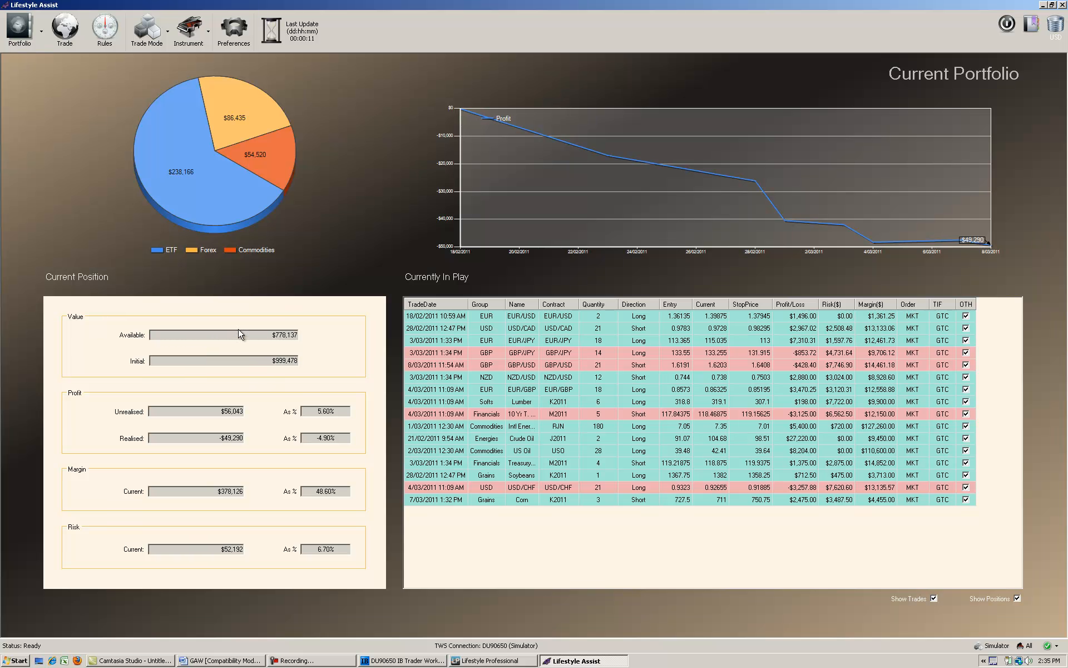
drag(275, 335, 300, 363)
drag(217, 490, 244, 492)
drag(273, 335, 313, 336)
drag(168, 412, 255, 423)
drag(215, 549, 252, 550)
click(338, 492)
View the closed portfolio's performance and closed trades, and return to the current portfolio.
click(41, 32)
click(38, 83)
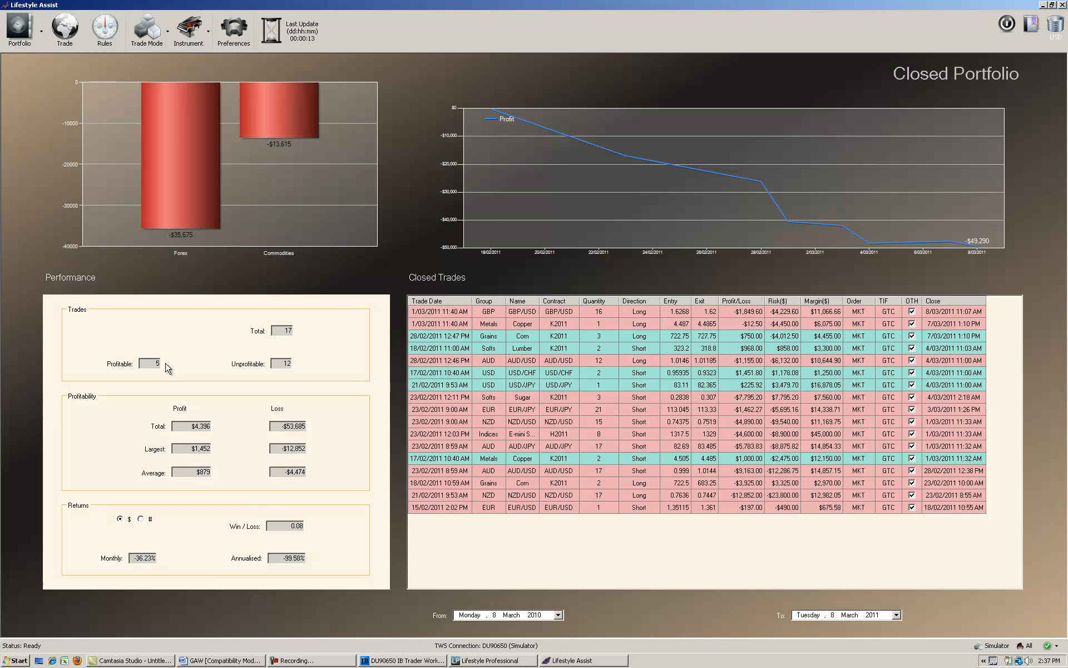
click(30, 42)
click(42, 63)
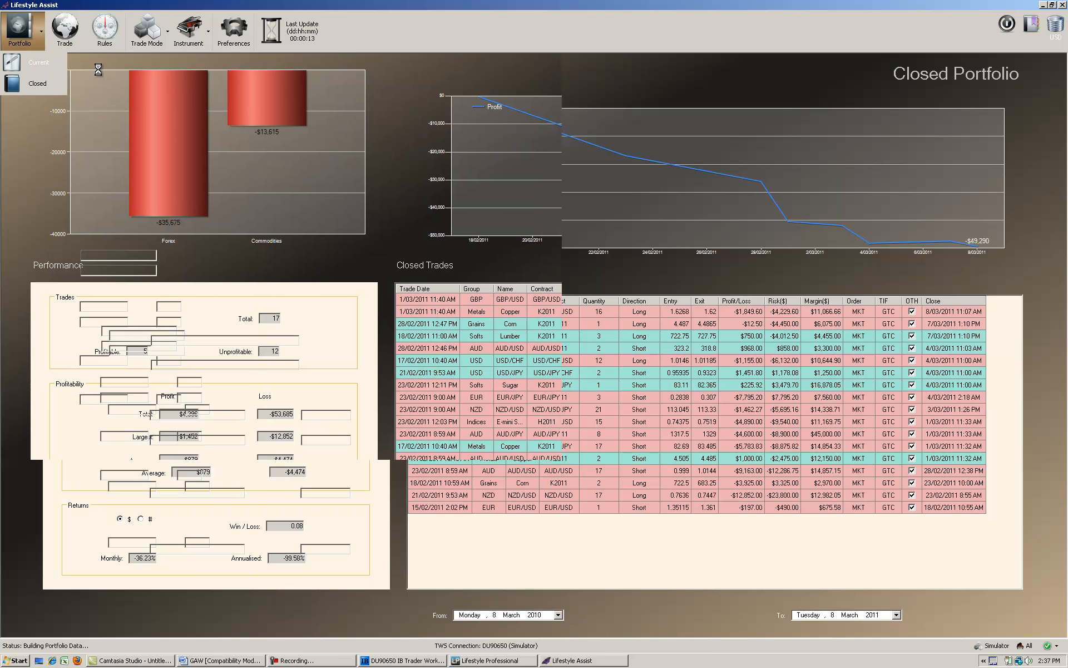